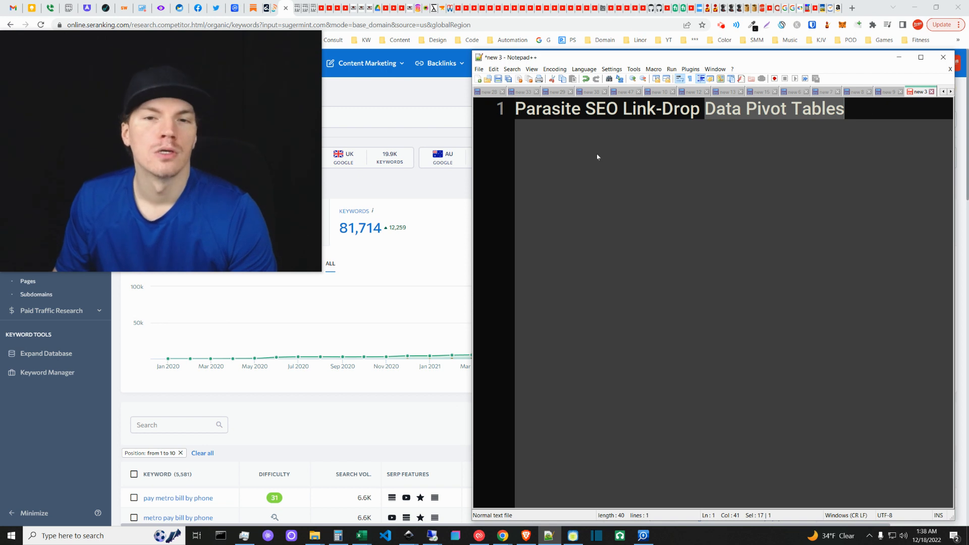
Deselect the Notepad++ title and bring up the SE Ranking sugermint.com keyword report.
key(Right)
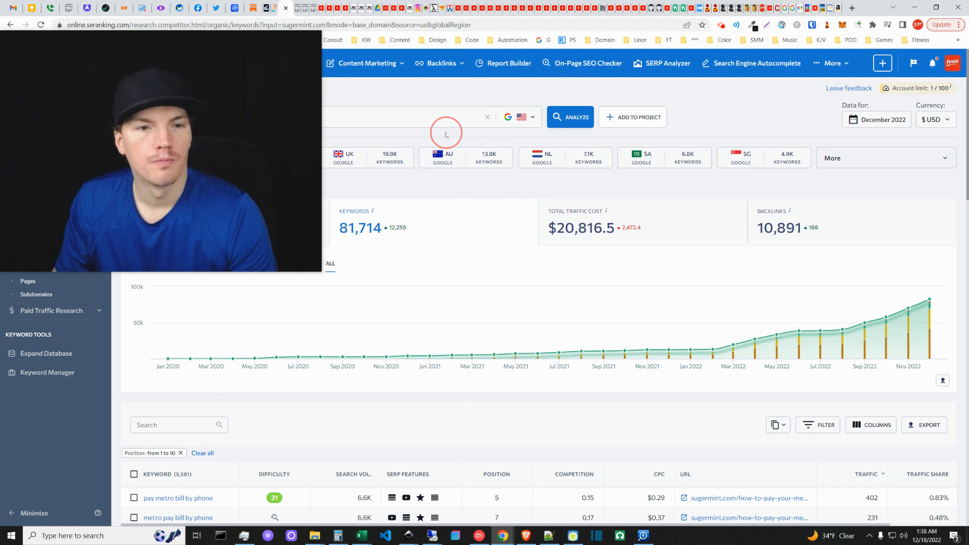
click(443, 135)
drag(321, 271, 221, 192)
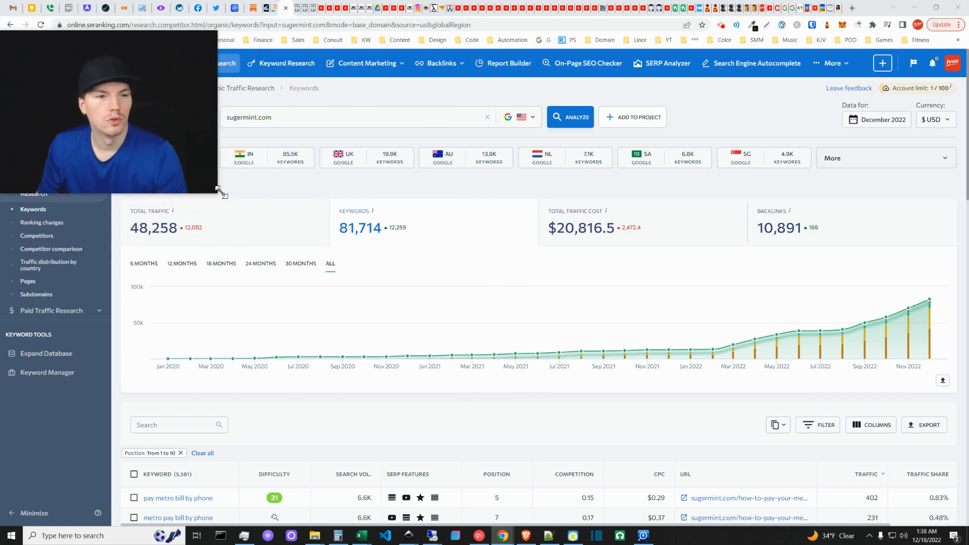
Activate the SE Ranking sugermint.com report and head toward the Rank Tracker remote desktop.
click(341, 185)
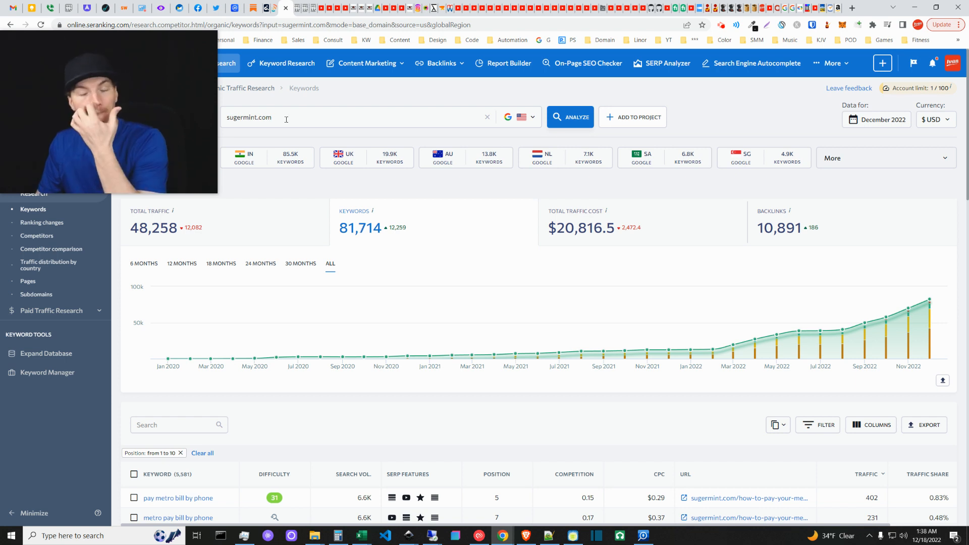
drag(174, 99, 170, 140)
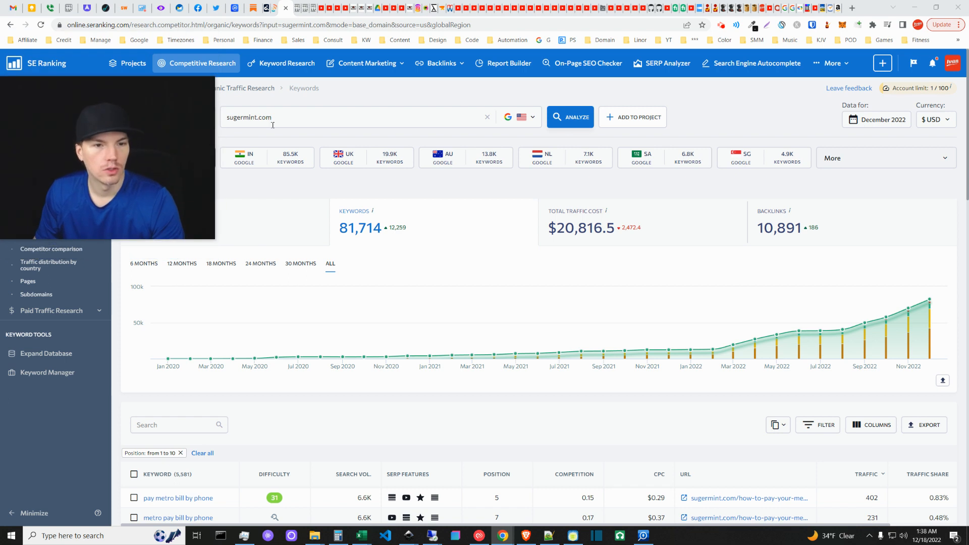
mouse_move(431, 538)
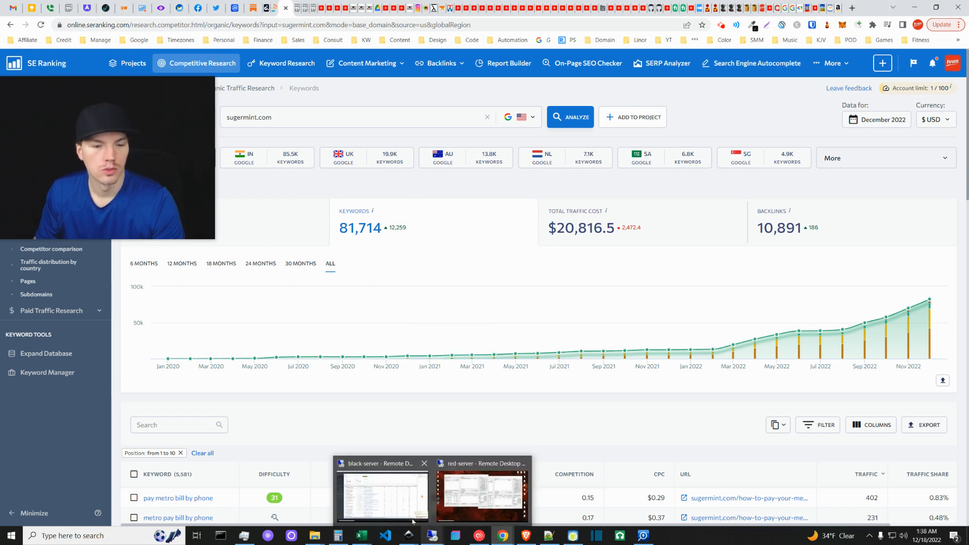
mouse_move(382, 492)
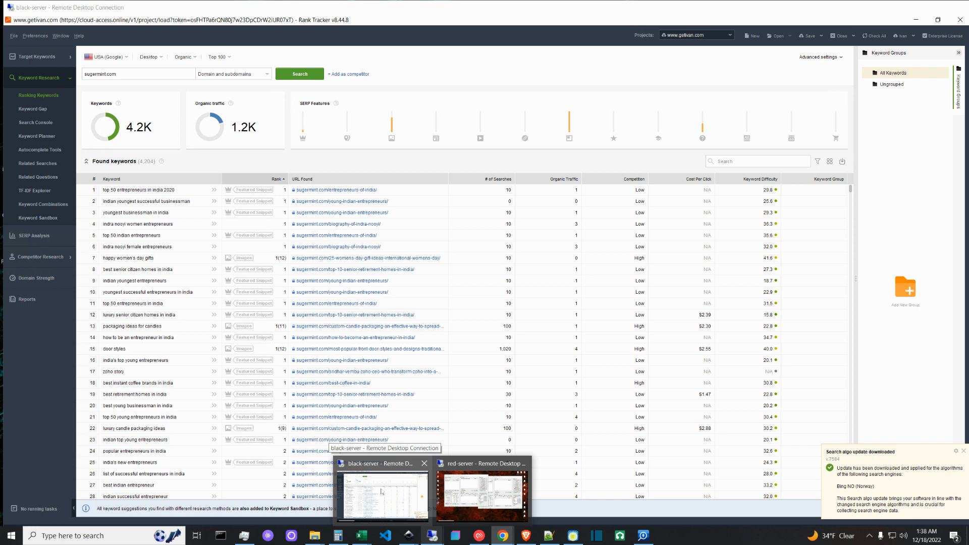
Review Rank Tracker's sugermint.com keywords on the remote server, then switch to the SpyFu report.
click(383, 493)
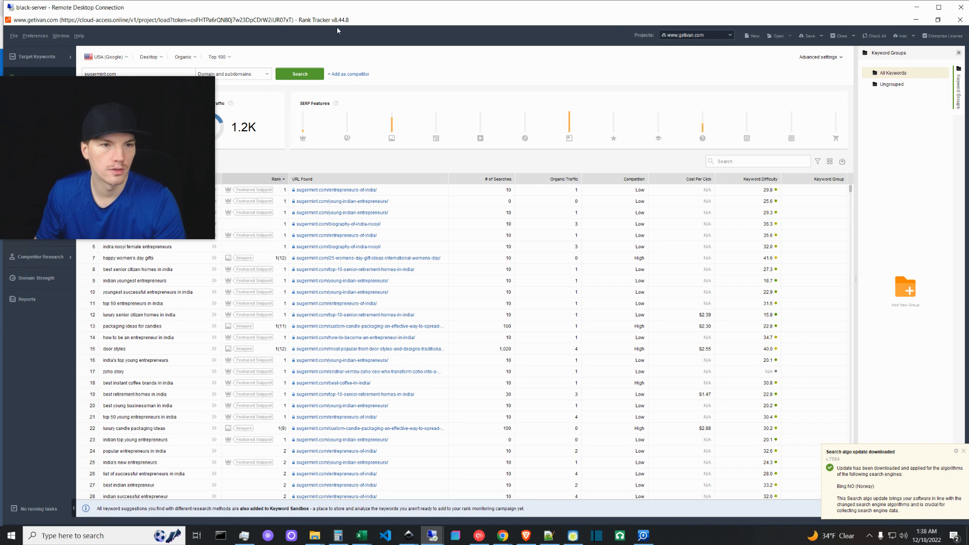
drag(188, 166, 176, 101)
click(916, 9)
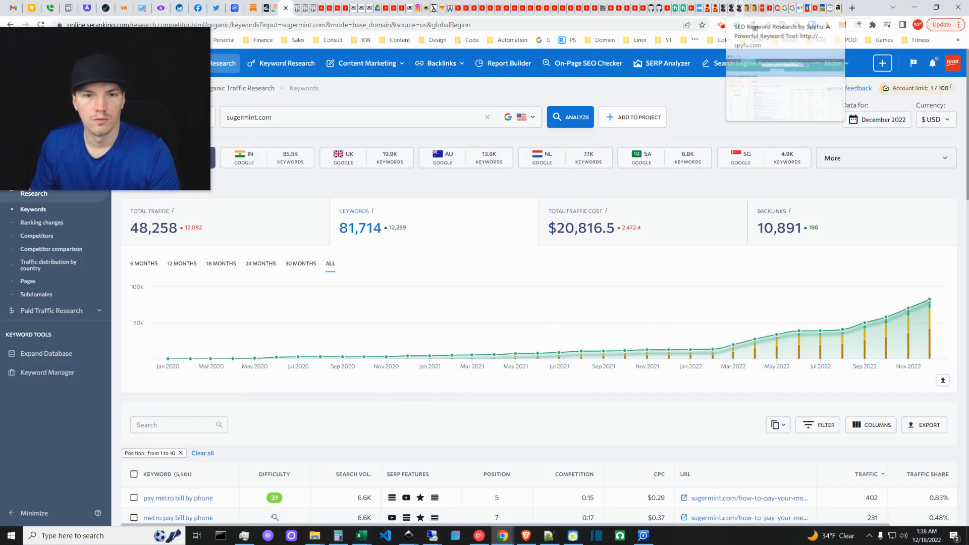
click(727, 7)
Compare the SE Ranking report briefly, then come back to SpyFu's sugermint.com keywords.
mouse_move(172, 152)
drag(147, 115, 165, 196)
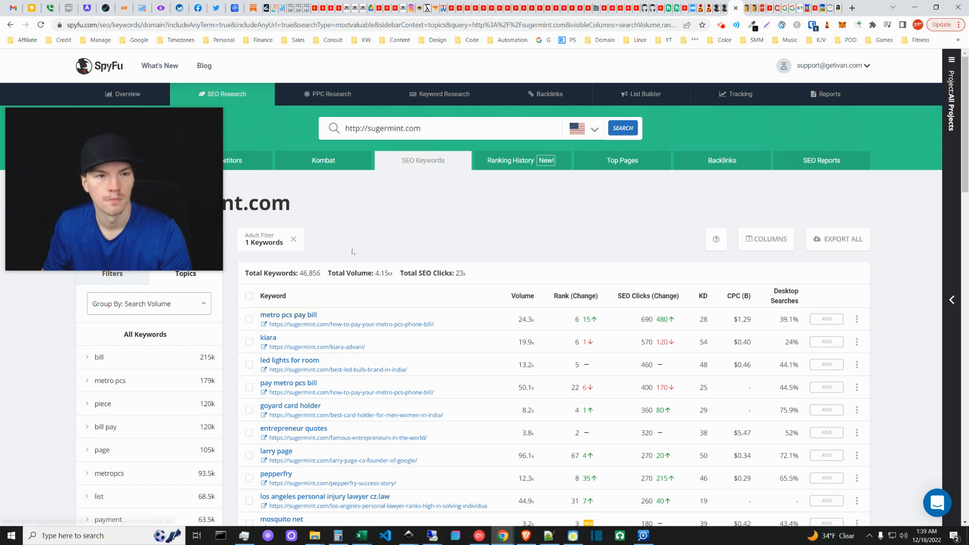
click(279, 7)
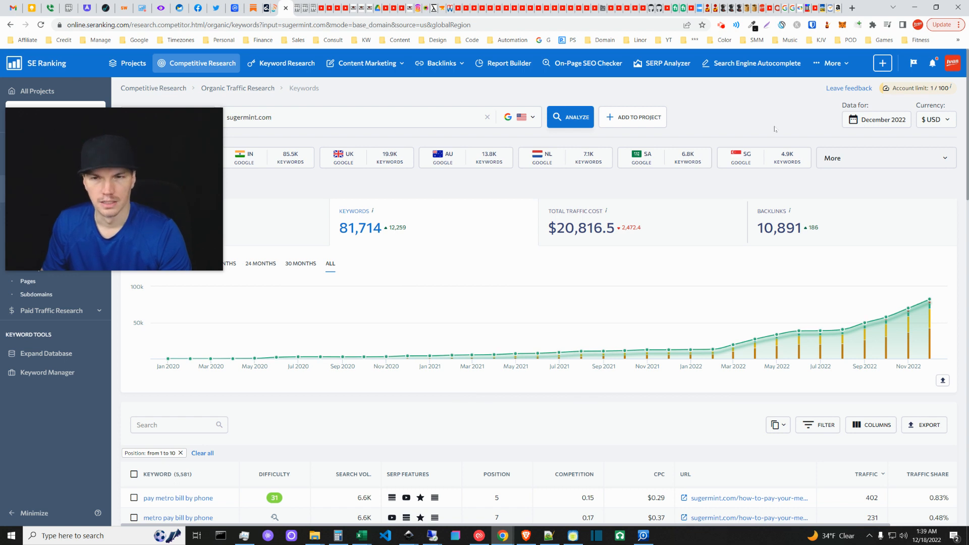
click(735, 8)
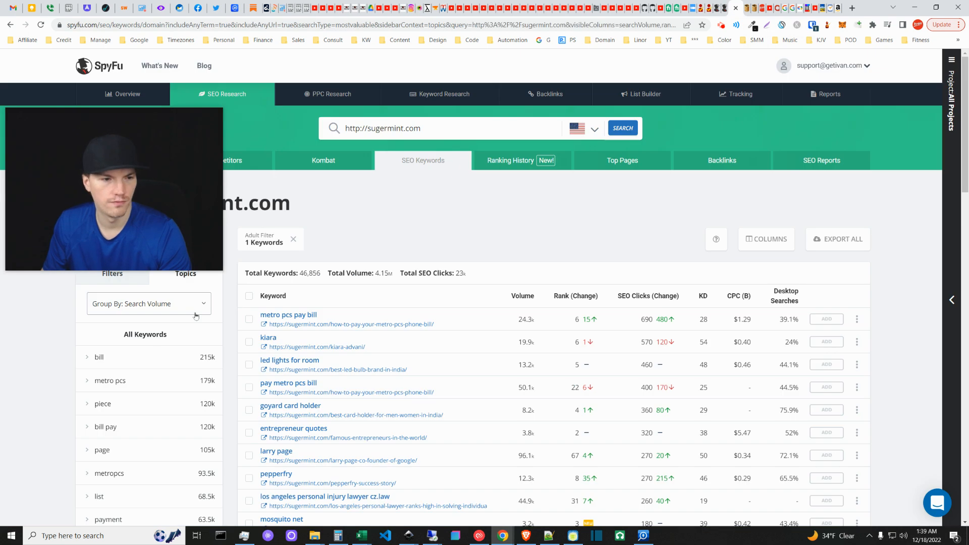
Filter SpyFu's keywords to ranks 1–10 (2,793 keywords) and return to SE Ranking.
click(135, 275)
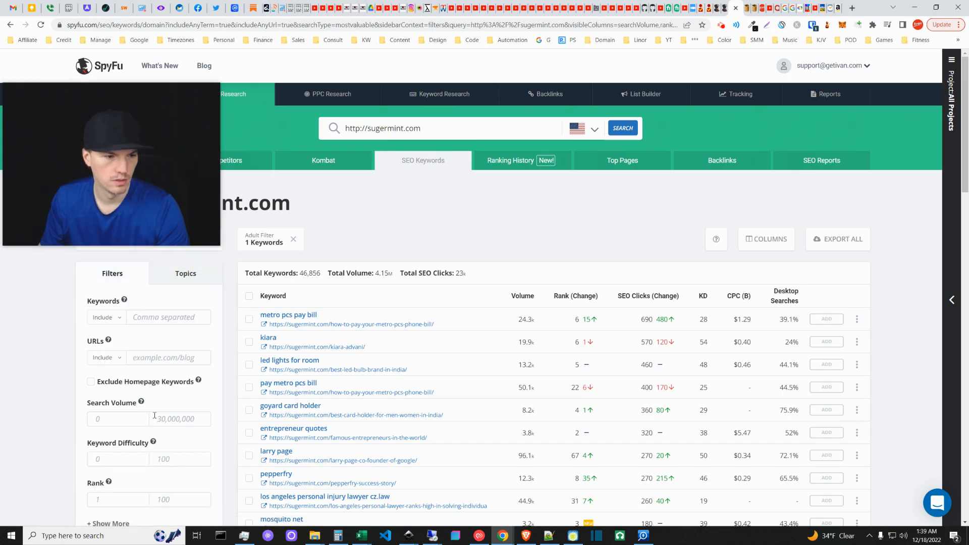
scroll(150, 431, down, 2)
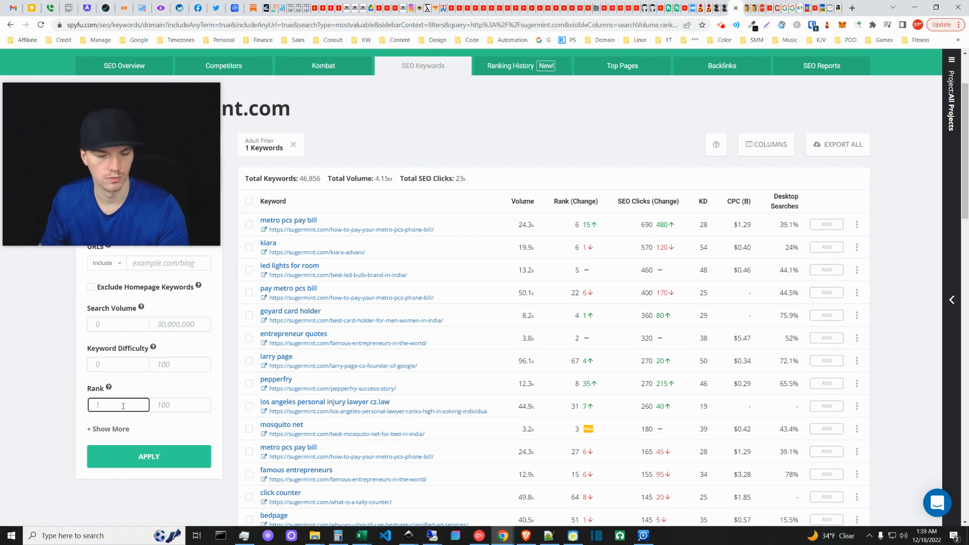
click(179, 406)
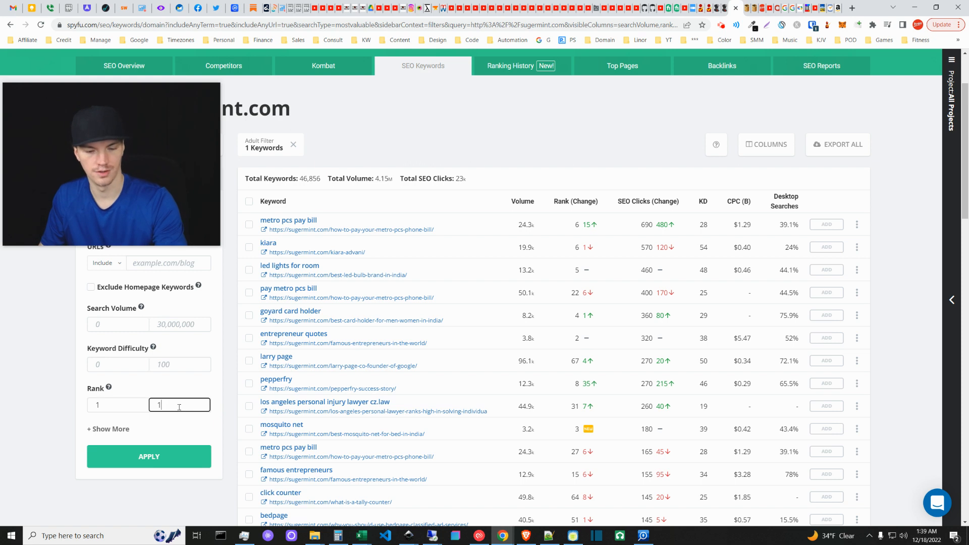
click(177, 457)
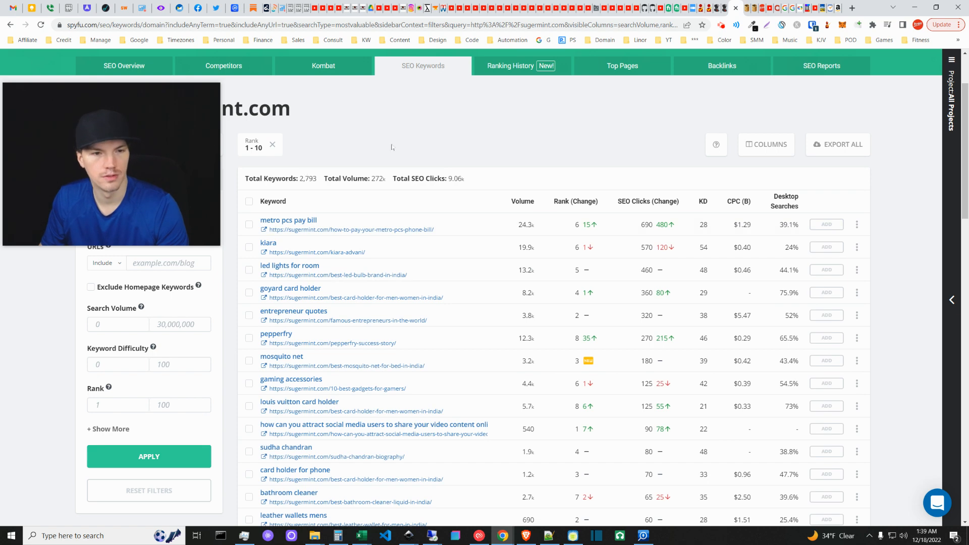
click(281, 7)
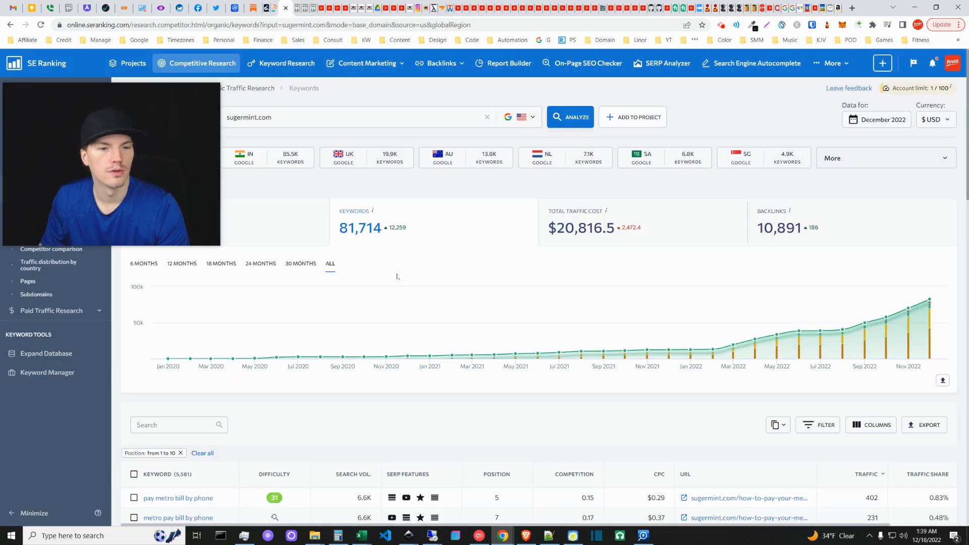
Confirm the SE Ranking keyword filter is limited to positions 1–10.
scroll(185, 464, down, 2)
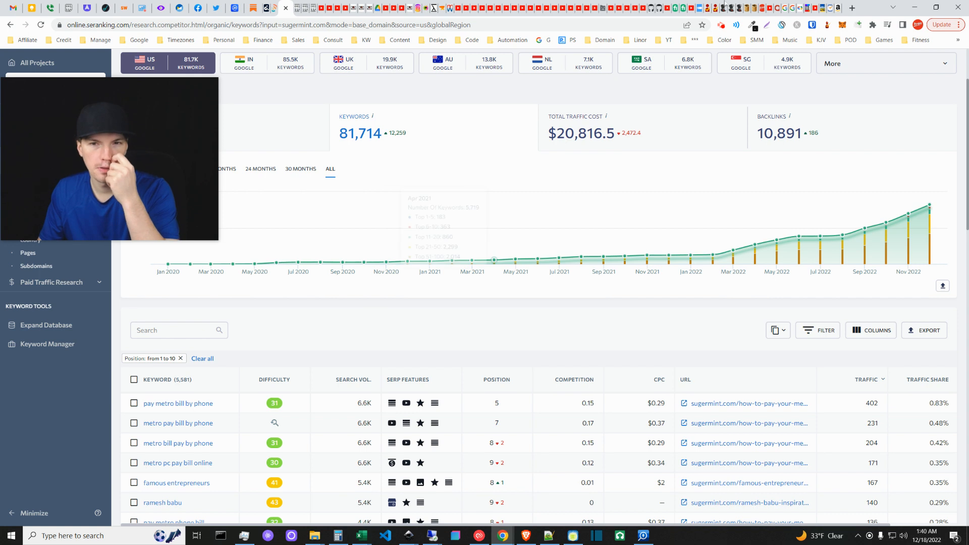
mouse_move(739, 4)
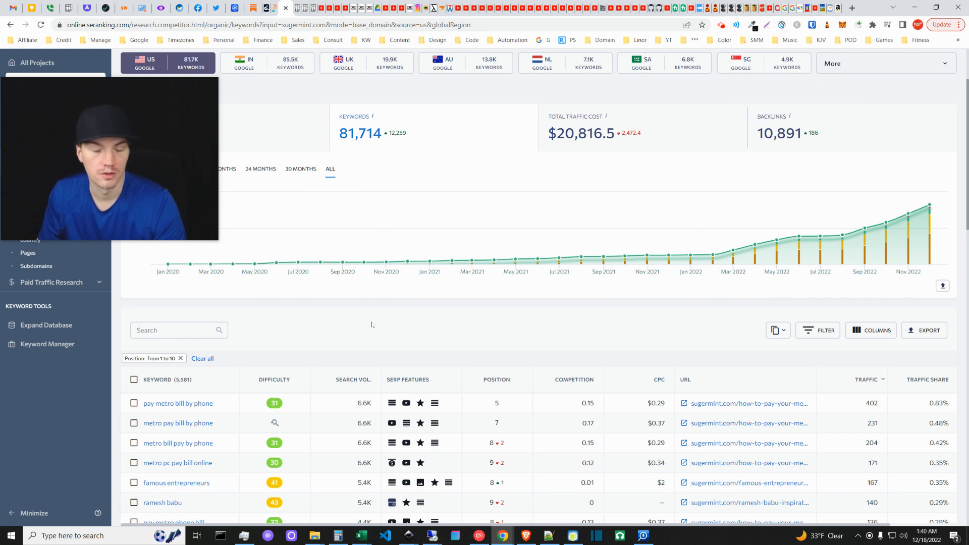
scroll(372, 325, down, 2)
scroll(369, 343, up, 1)
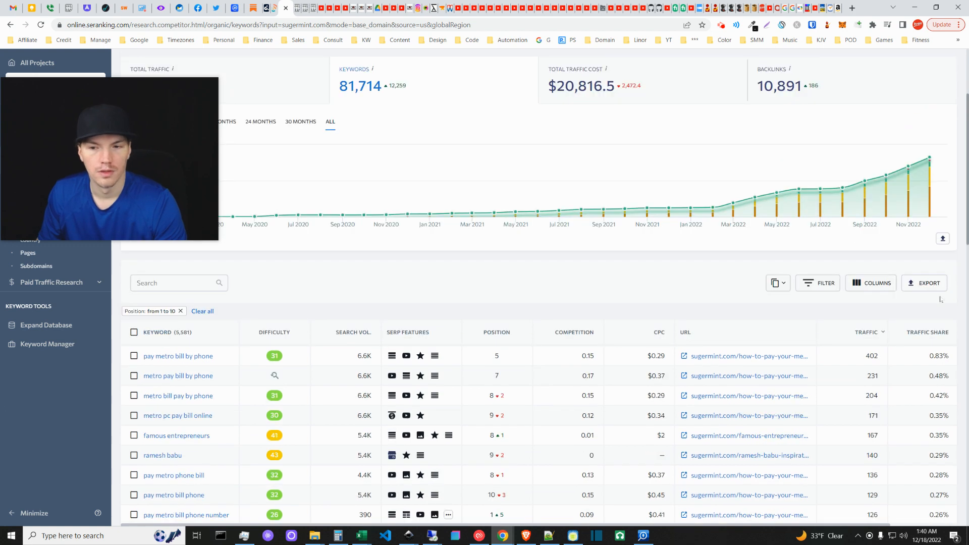
click(817, 282)
click(320, 370)
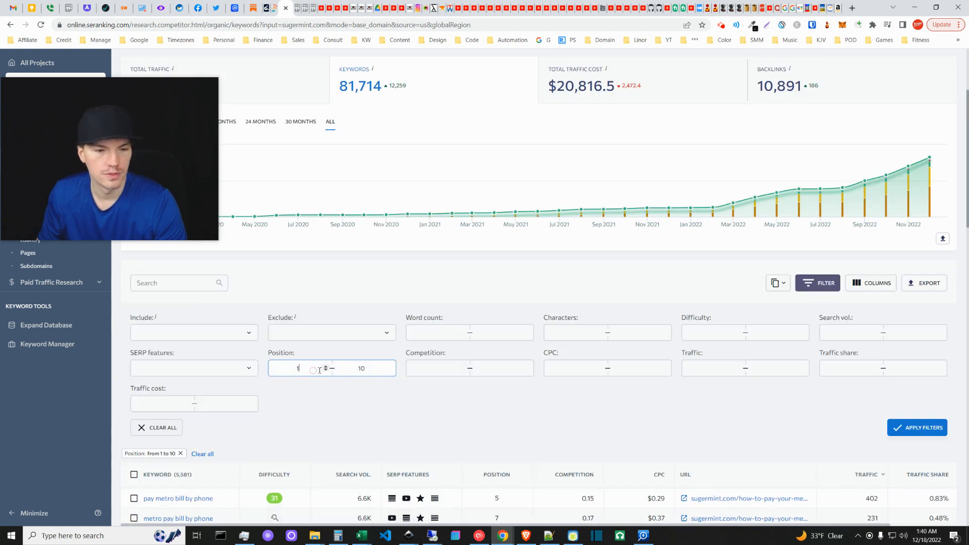
click(818, 285)
Cancel the keyword export and bring the exported keyword spreadsheet forward in Excel.
click(927, 288)
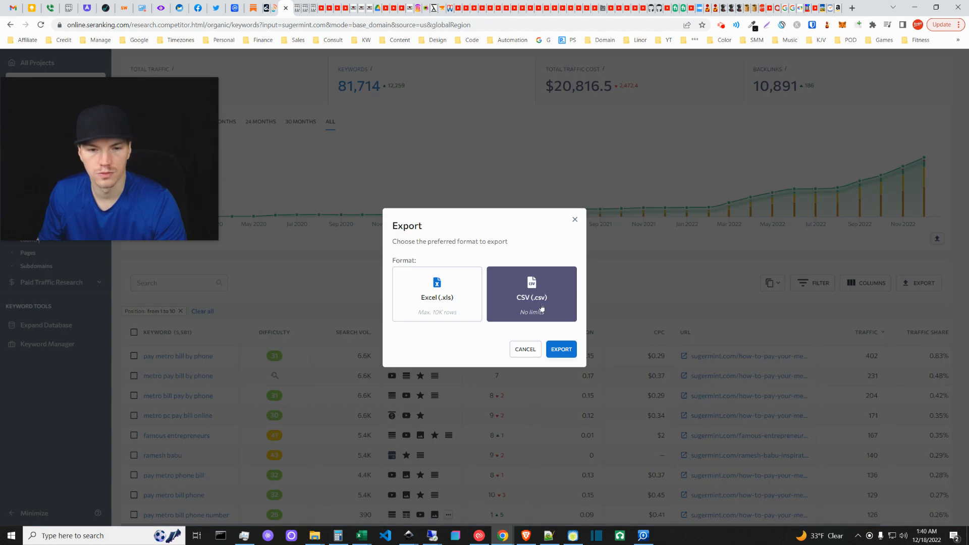
click(525, 349)
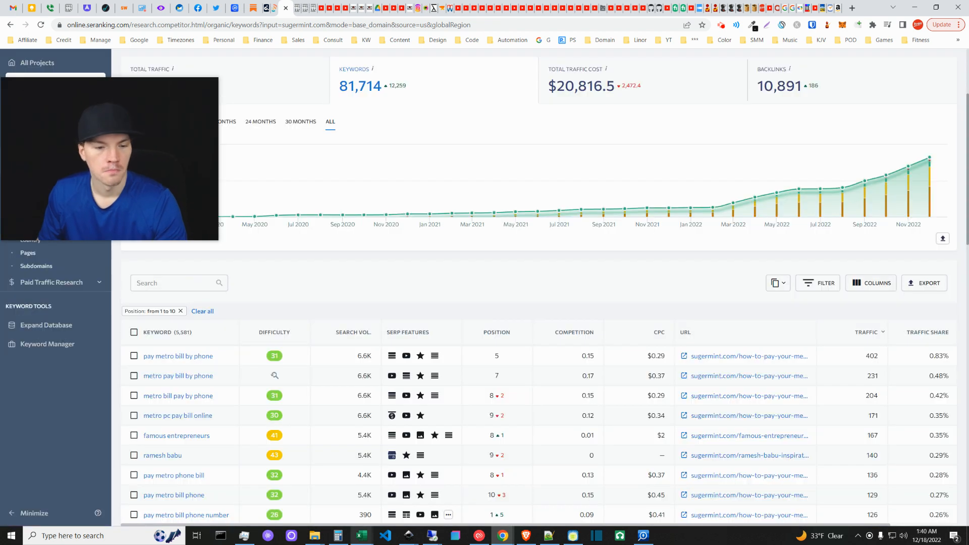
mouse_move(361, 535)
click(411, 492)
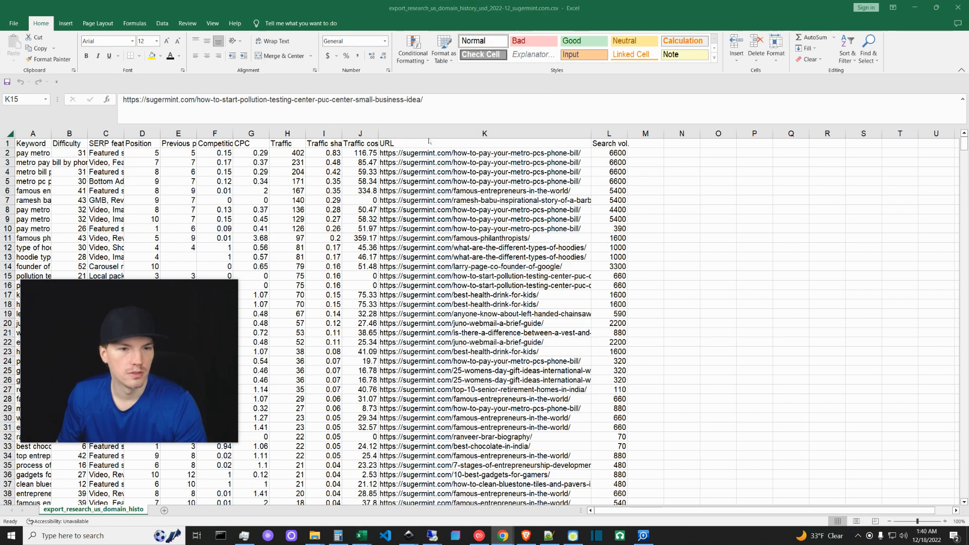
Select the URL column and undo the accidental column move.
click(520, 134)
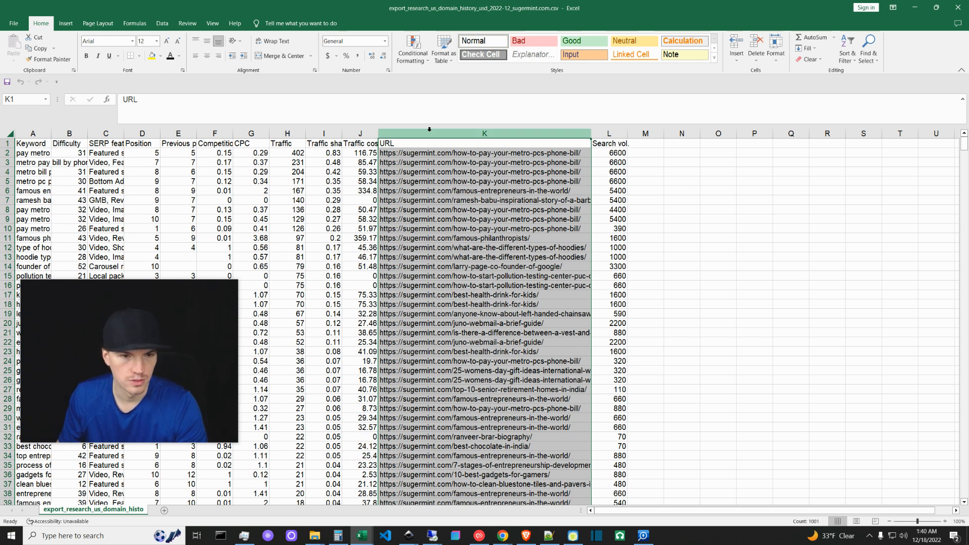
drag(378, 202, 639, 194)
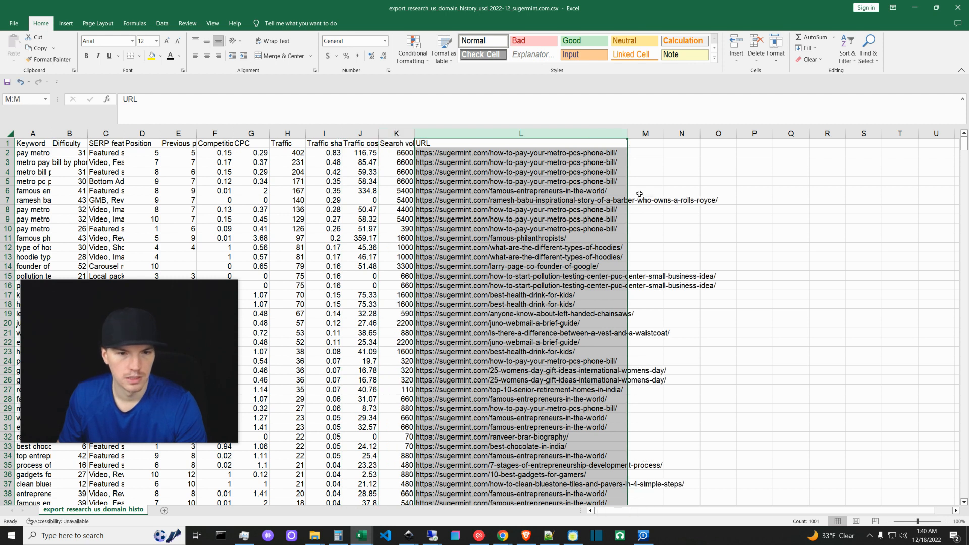
key(ctrl+z)
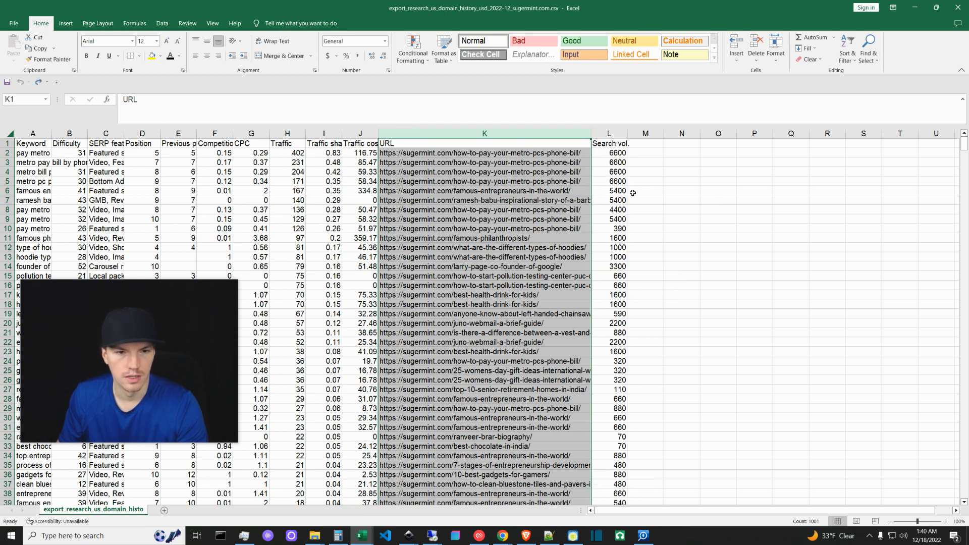
Select the URL and Search vol. columns K:L together.
click(608, 130)
drag(485, 134, 614, 133)
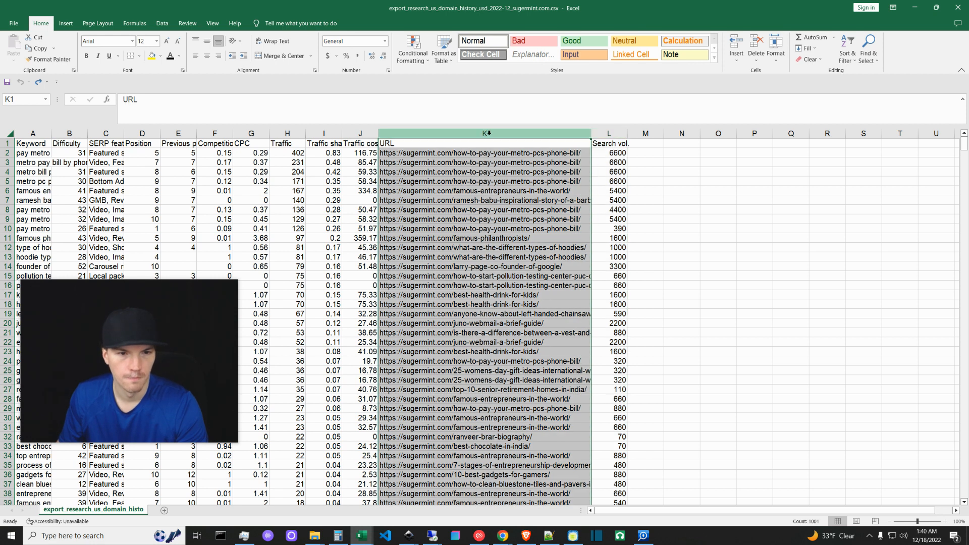
click(610, 133)
click(562, 134)
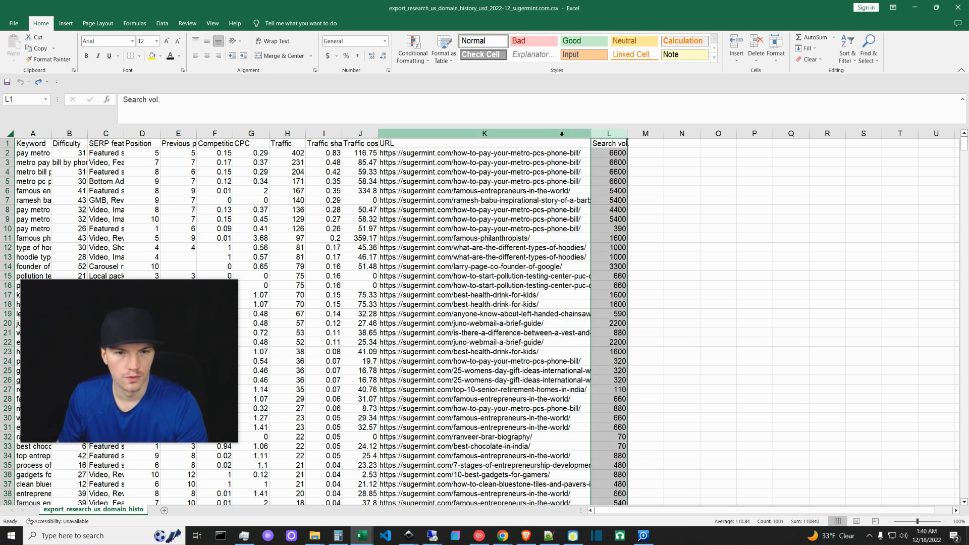
click(541, 134)
drag(541, 134, 615, 132)
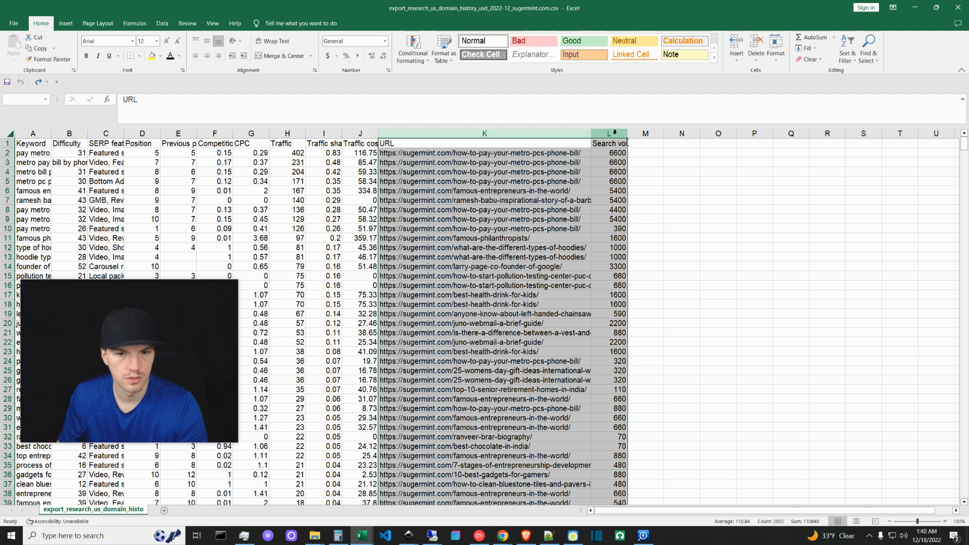
click(73, 24)
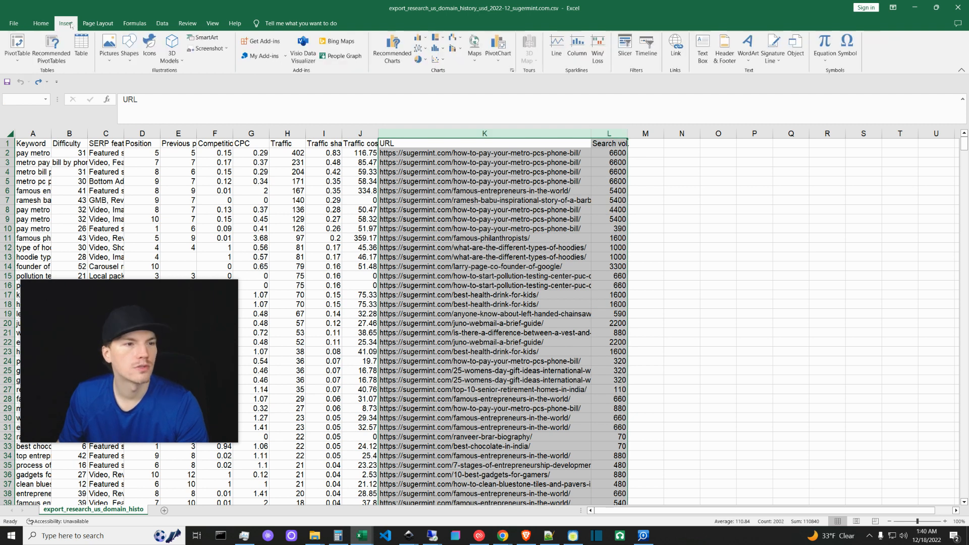
Insert a PivotTable from K:L on a new sheet with URL rows and Sum of Search vol. values.
click(18, 51)
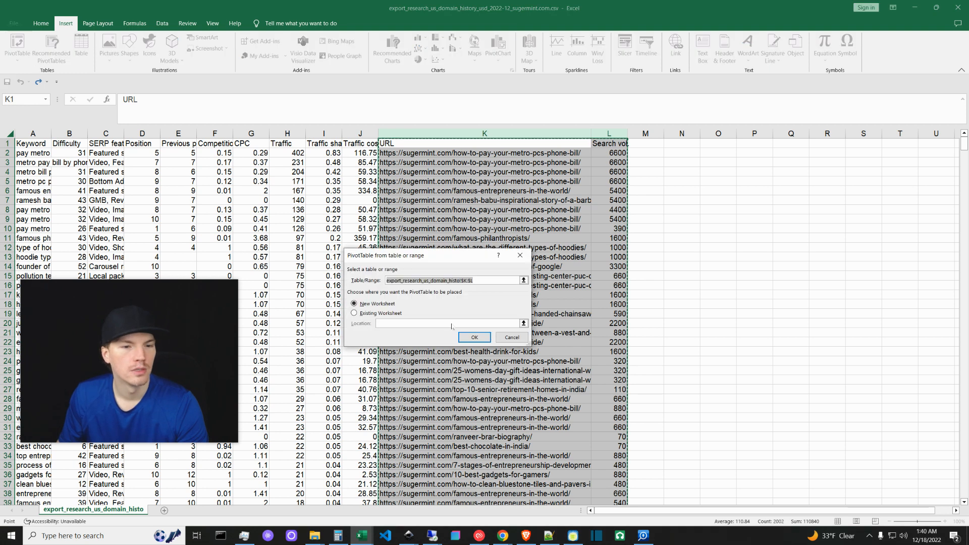
click(476, 337)
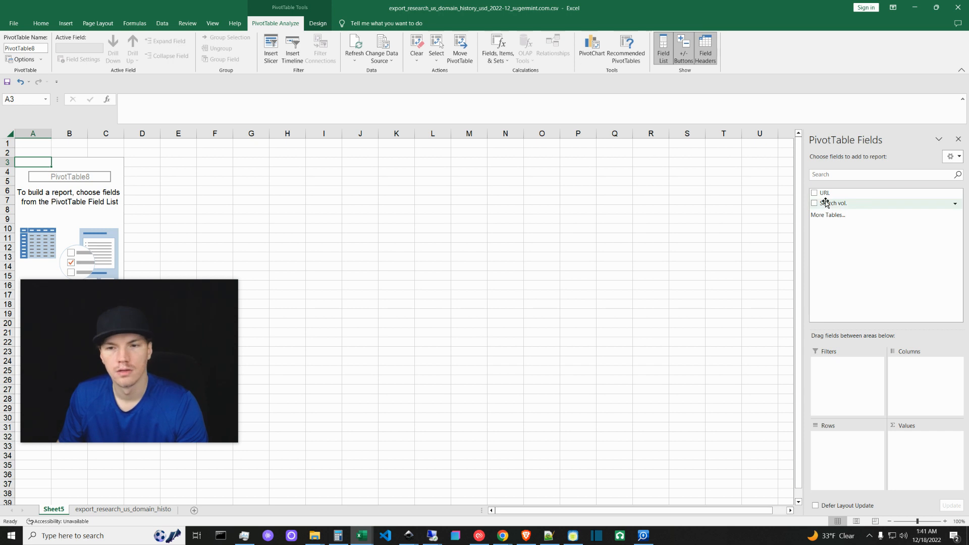
drag(839, 195, 838, 437)
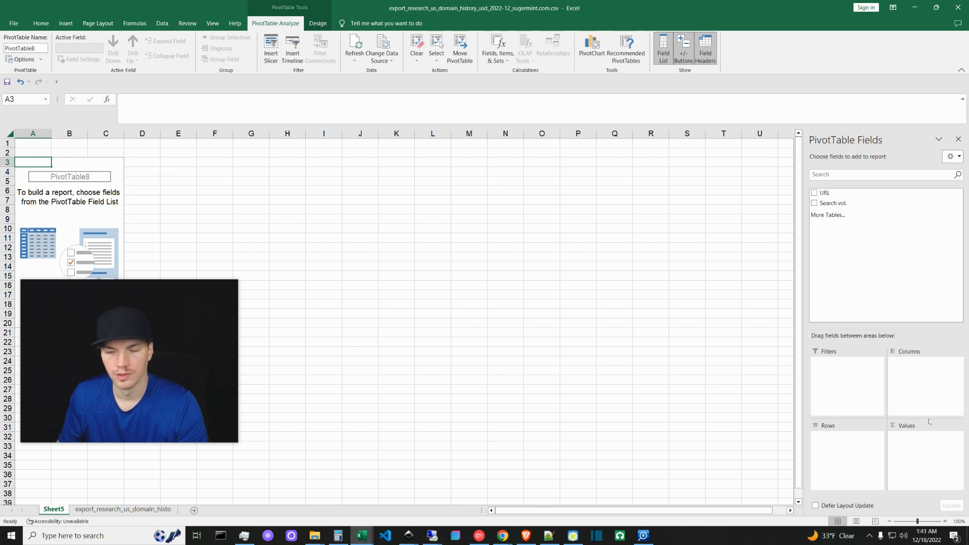
click(815, 193)
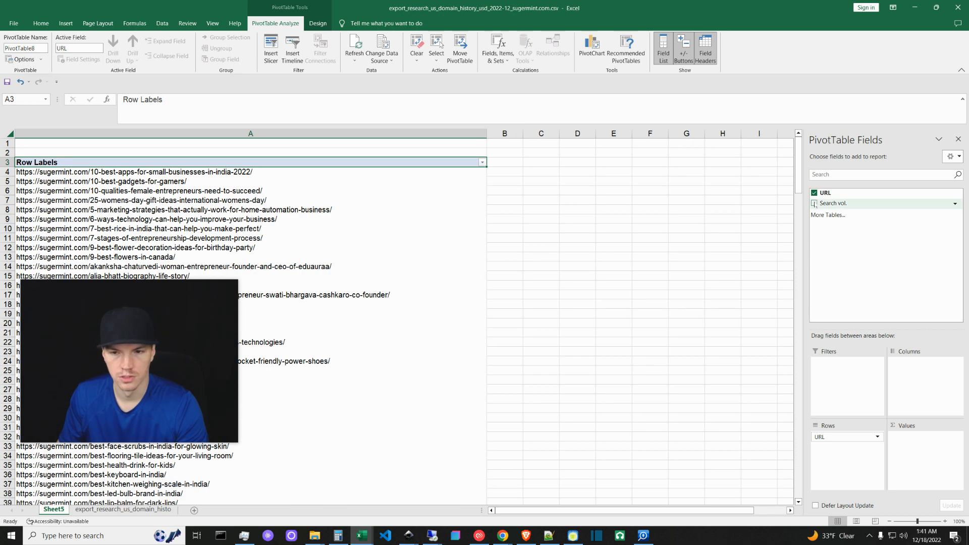
click(815, 203)
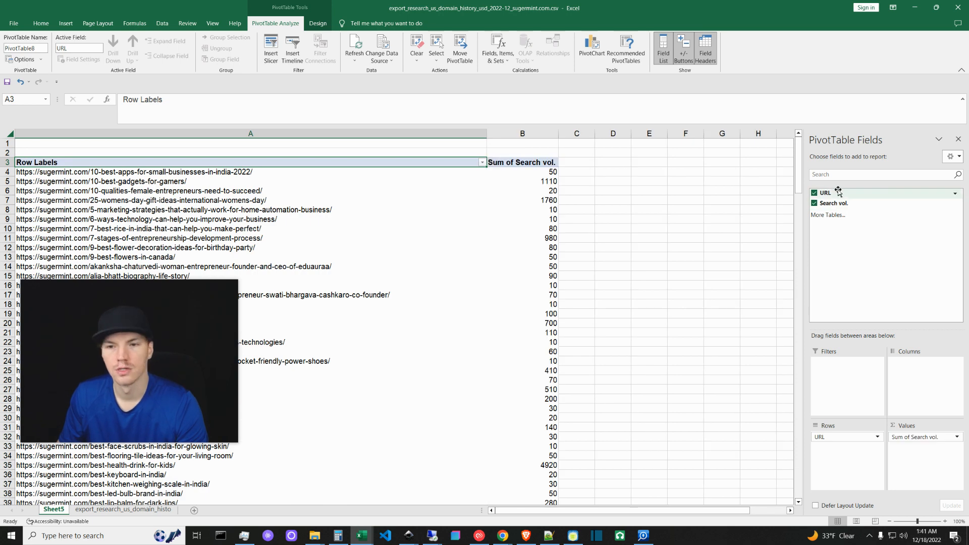
drag(829, 193, 923, 456)
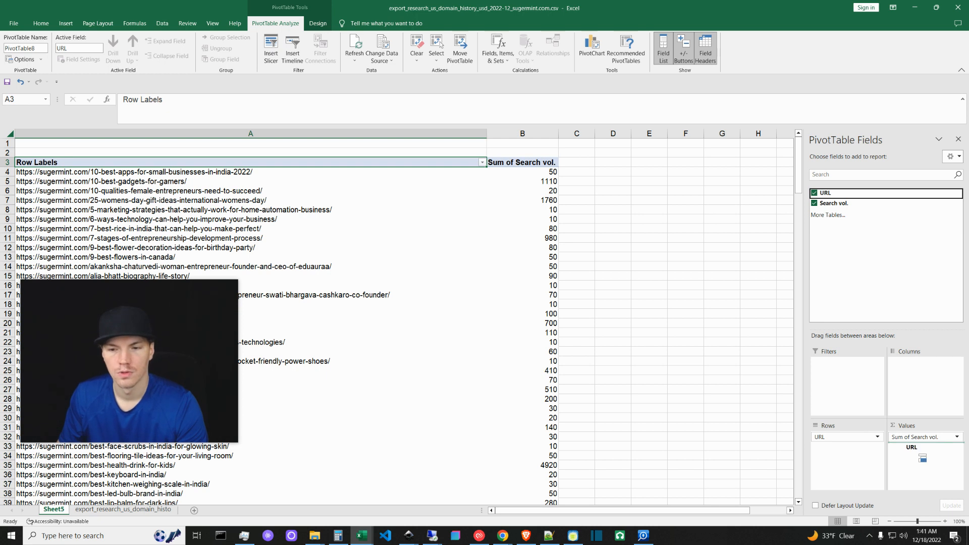
Add Count of URL to the pivot values and select column A down to Grand Total.
drag(923, 455, 912, 448)
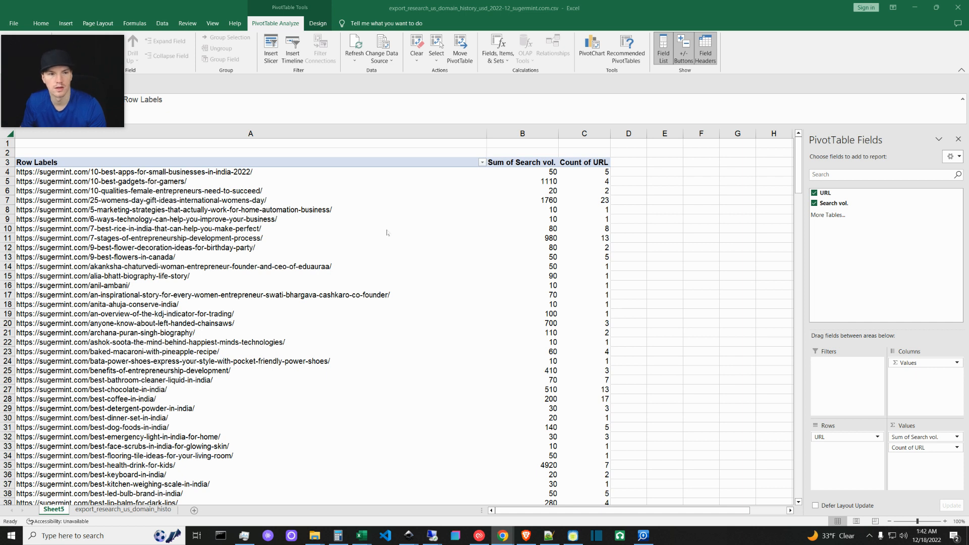
mouse_move(89, 95)
drag(98, 93, 97, 87)
click(224, 87)
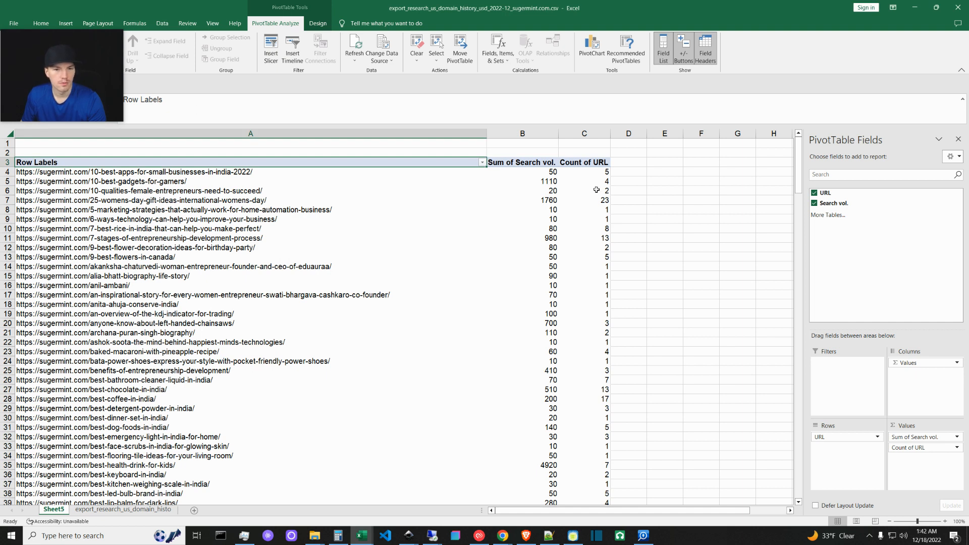
click(189, 184)
click(192, 162)
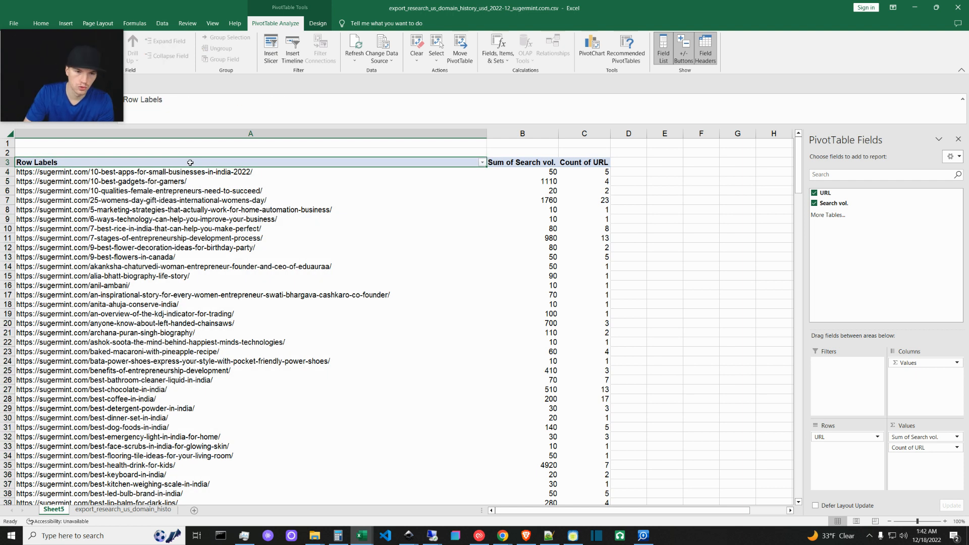
key(ctrl+shift+Down)
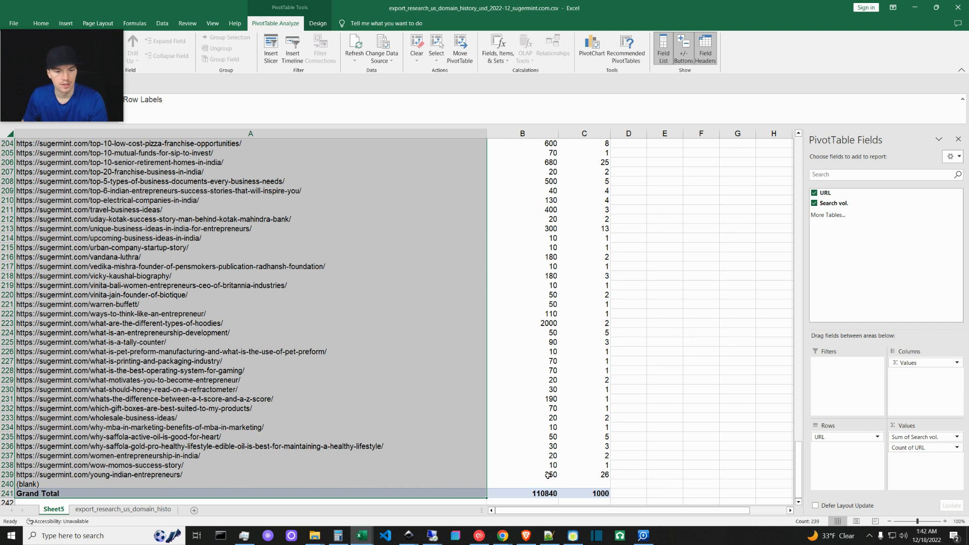
Copy the pivot's URL, Sum of Search vol. and Count of URL columns into new Sheet6.
shift+click(597, 474)
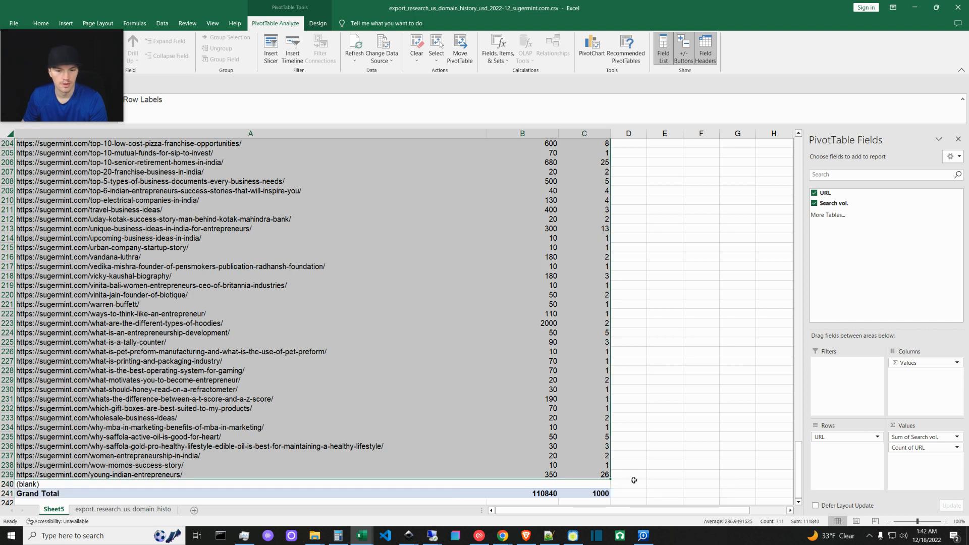
key(ctrl+c)
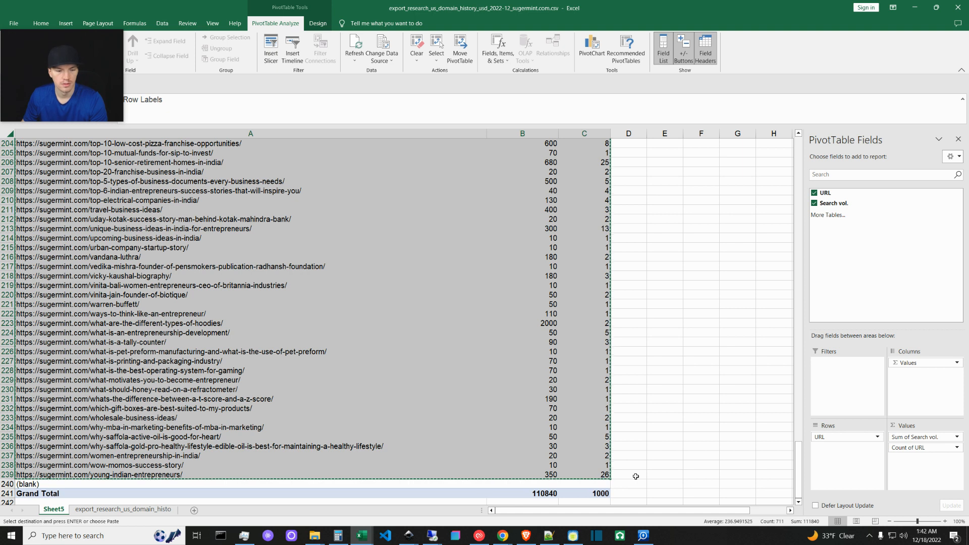
click(194, 511)
key(ctrl+v)
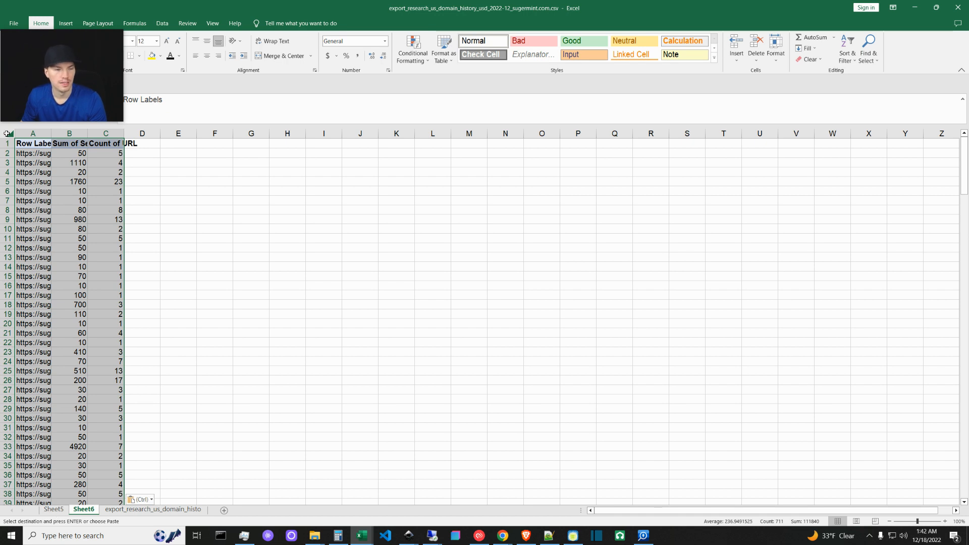
Widen all Sheet6 columns to show full URLs and turn on header filters.
click(2, 135)
drag(50, 133, 196, 149)
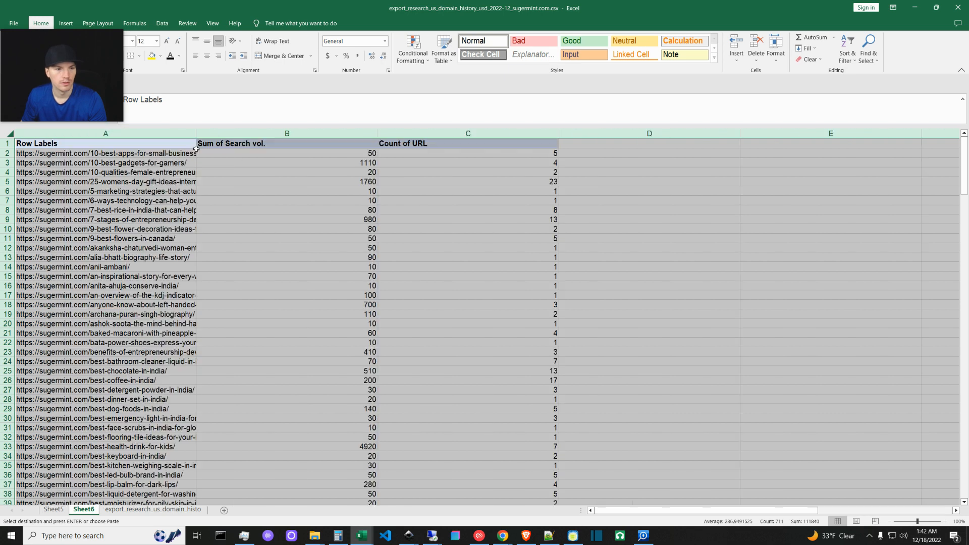
click(250, 187)
click(10, 134)
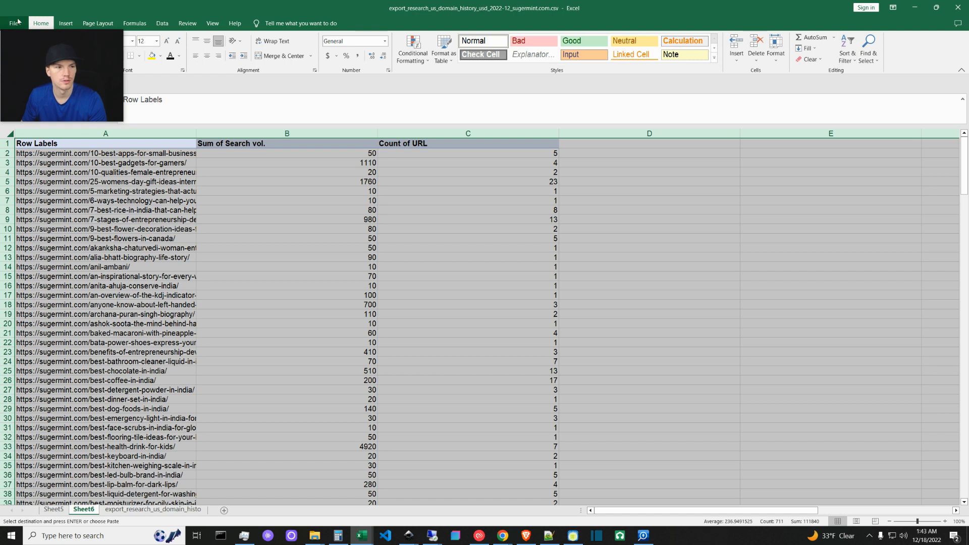
click(848, 51)
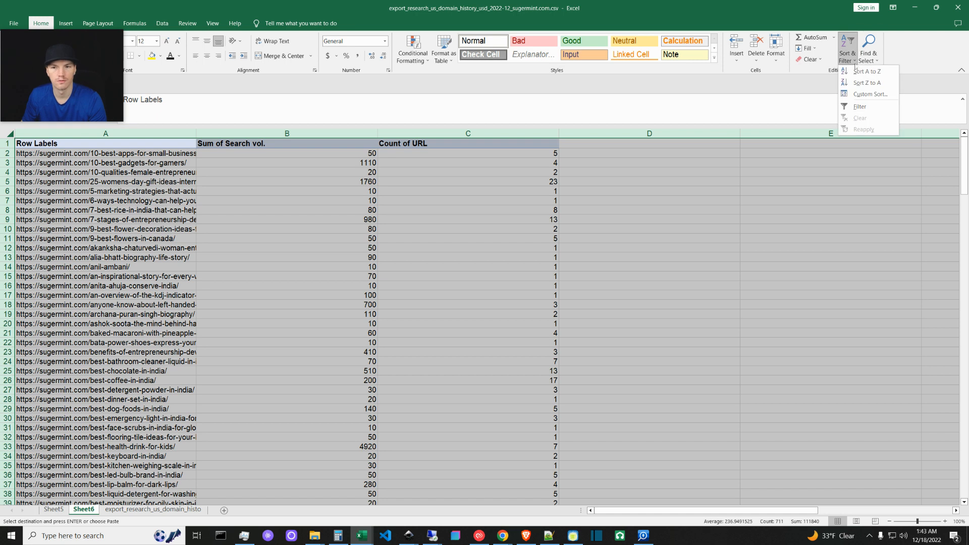
click(859, 107)
click(110, 207)
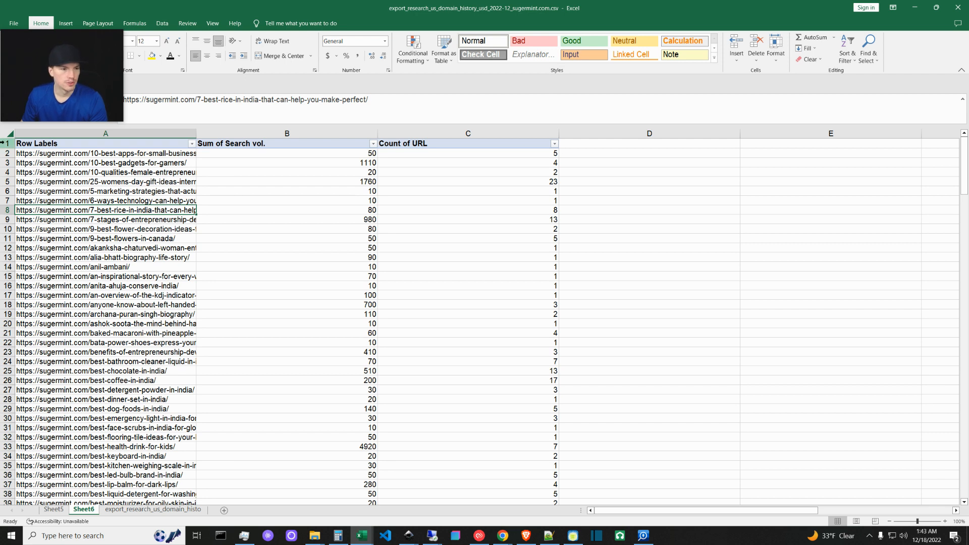
Freeze the top row so the pivot's header stays visible while scrolling.
click(212, 23)
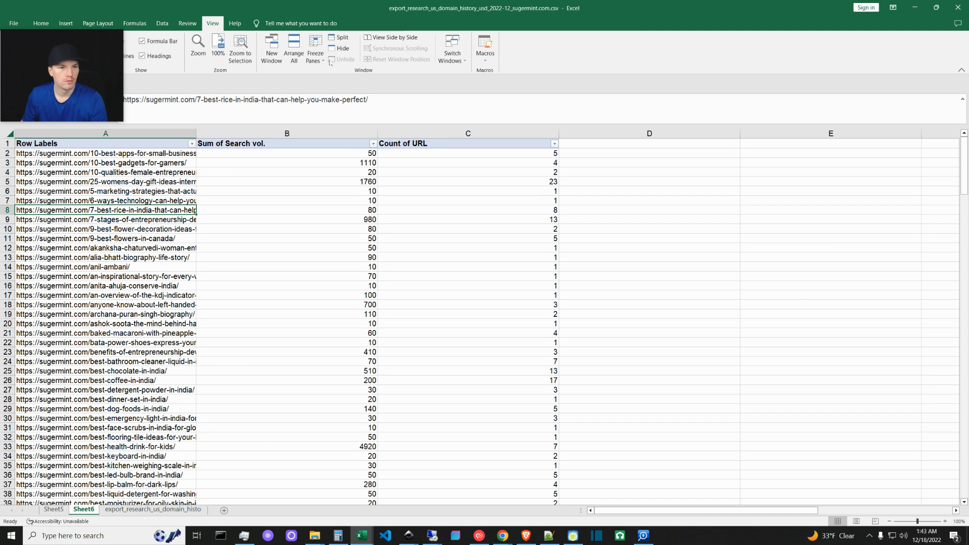
click(316, 50)
click(358, 97)
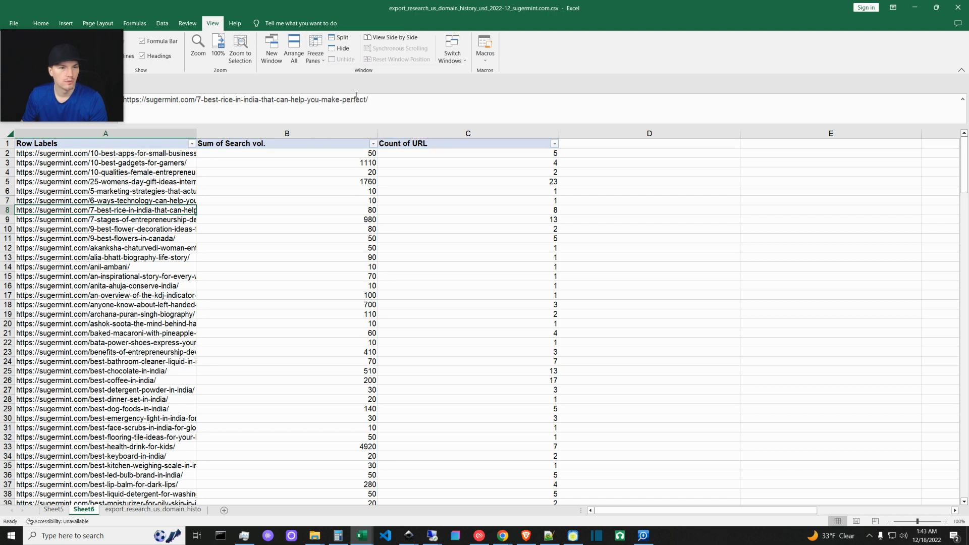
Set the header row's font size to 20.
click(8, 144)
click(39, 24)
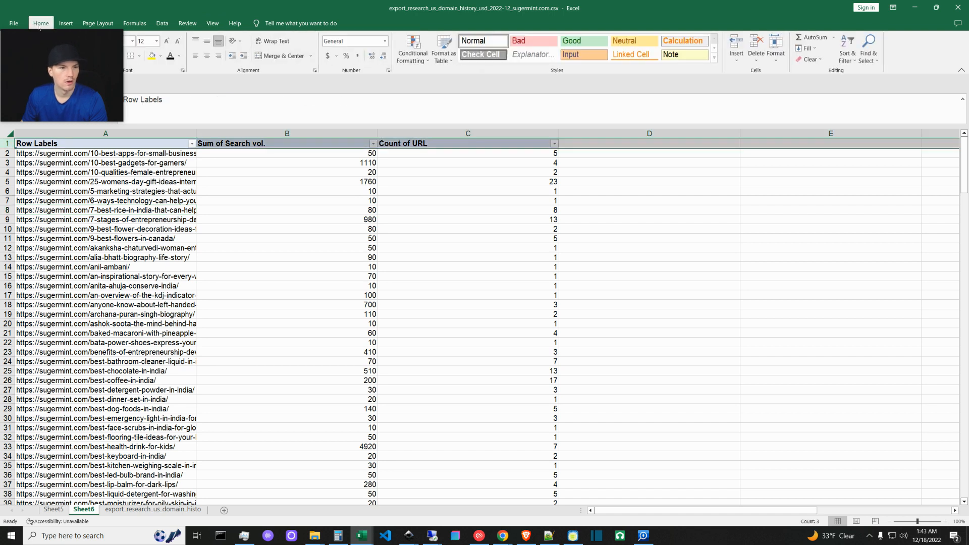
click(156, 41)
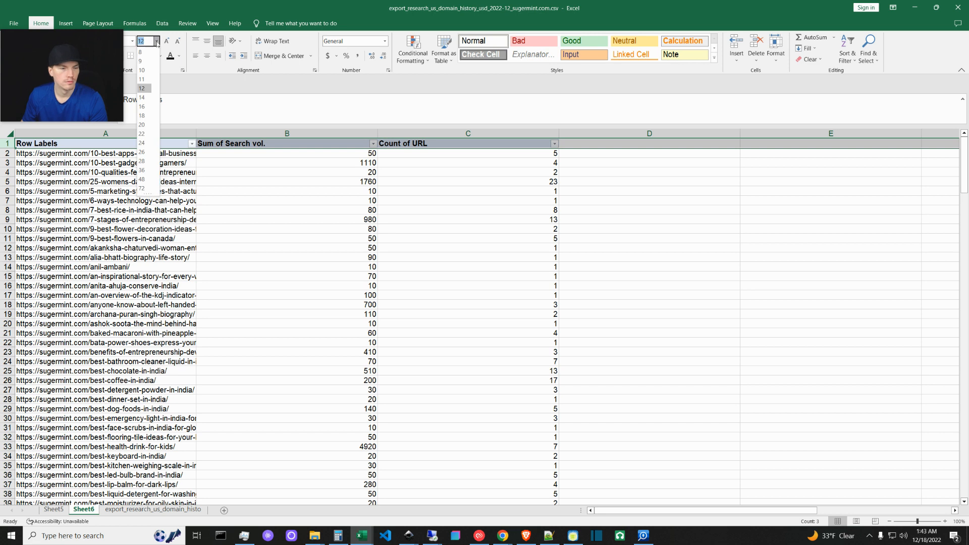
click(142, 124)
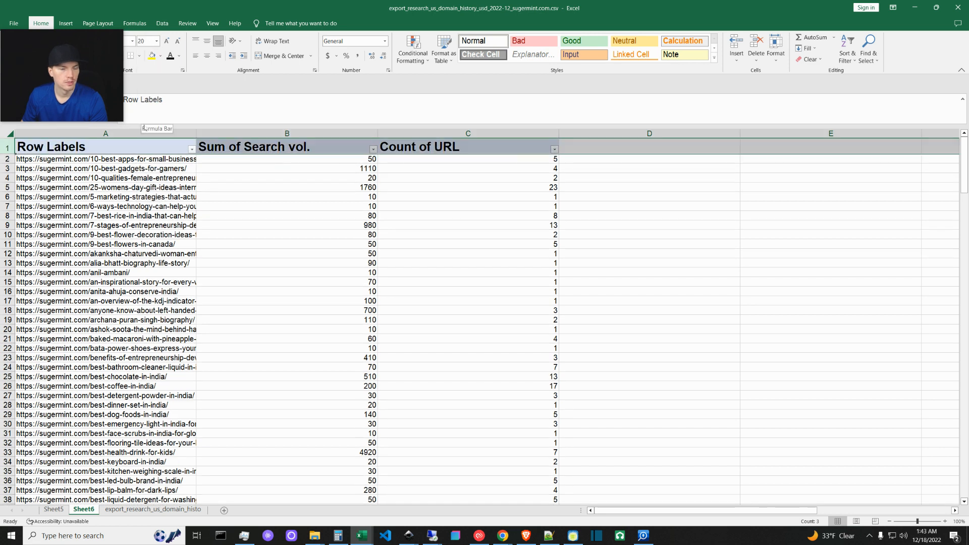
mouse_move(101, 89)
mouse_down()
mouse_move(102, 190)
mouse_move(105, 88)
mouse_move(98, 93)
mouse_up()
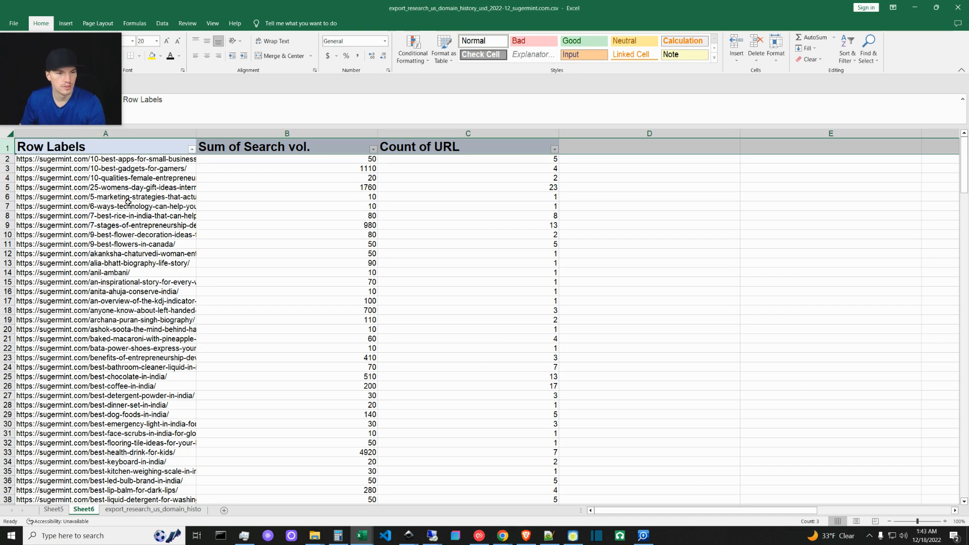
click(101, 168)
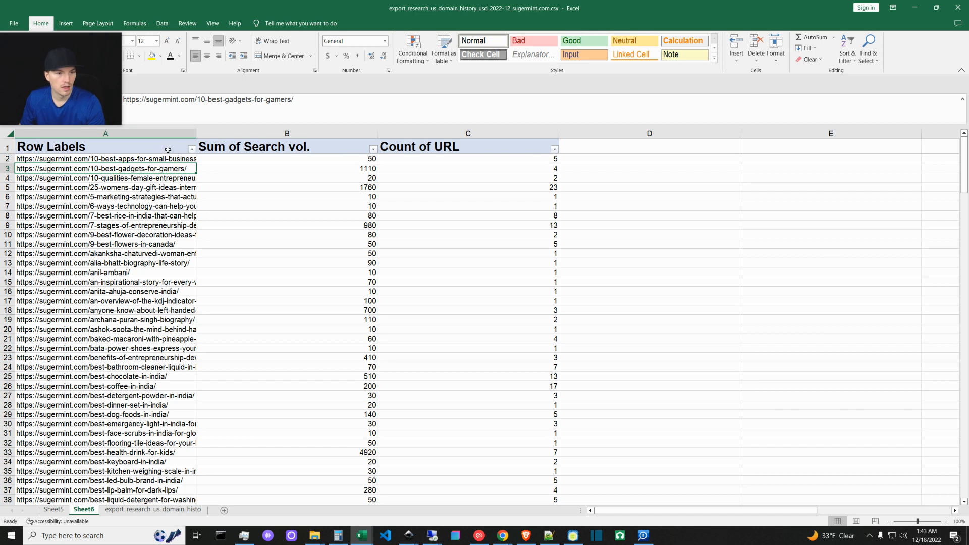
Widen column A for full URLs, narrow columns B and C, and sort Sum of Search vol. largest to smallest.
drag(196, 135, 274, 137)
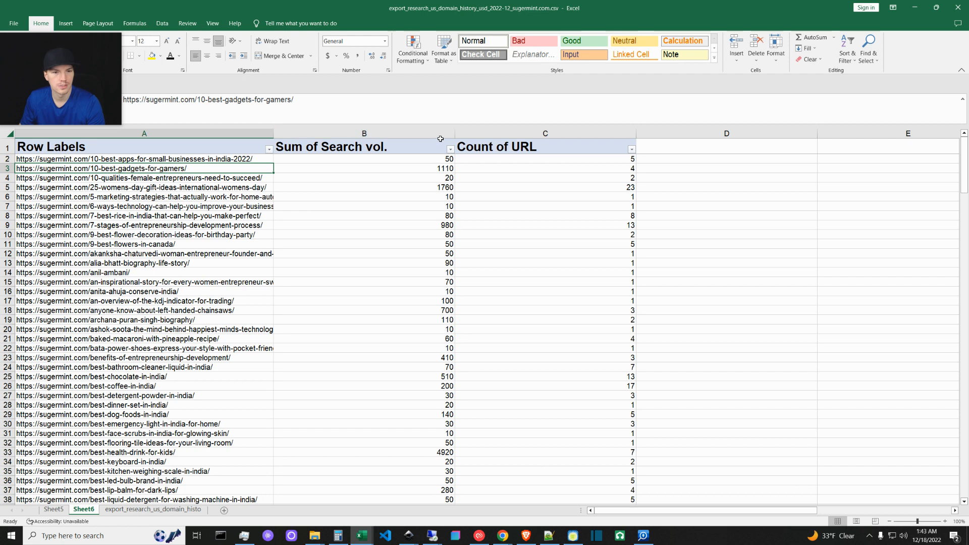
drag(453, 133, 399, 135)
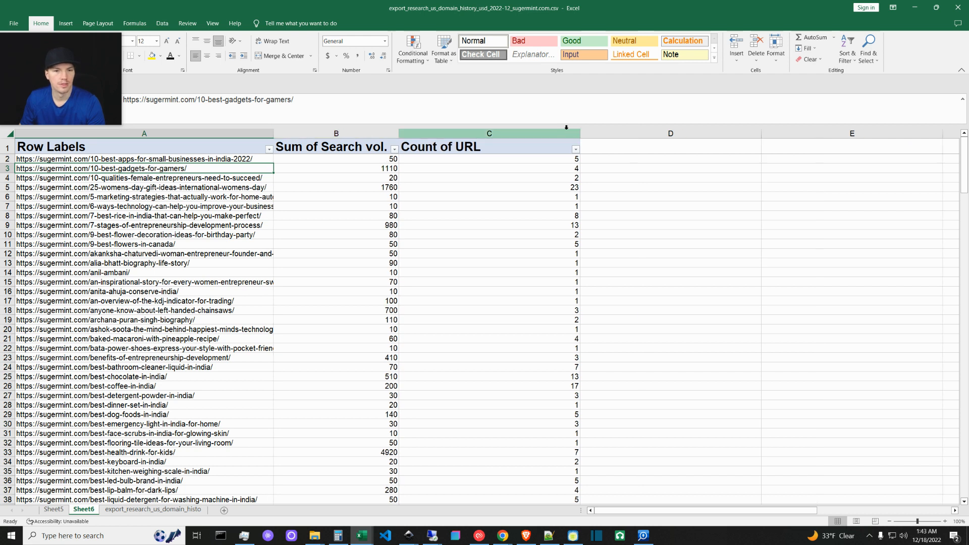
drag(578, 136, 489, 143)
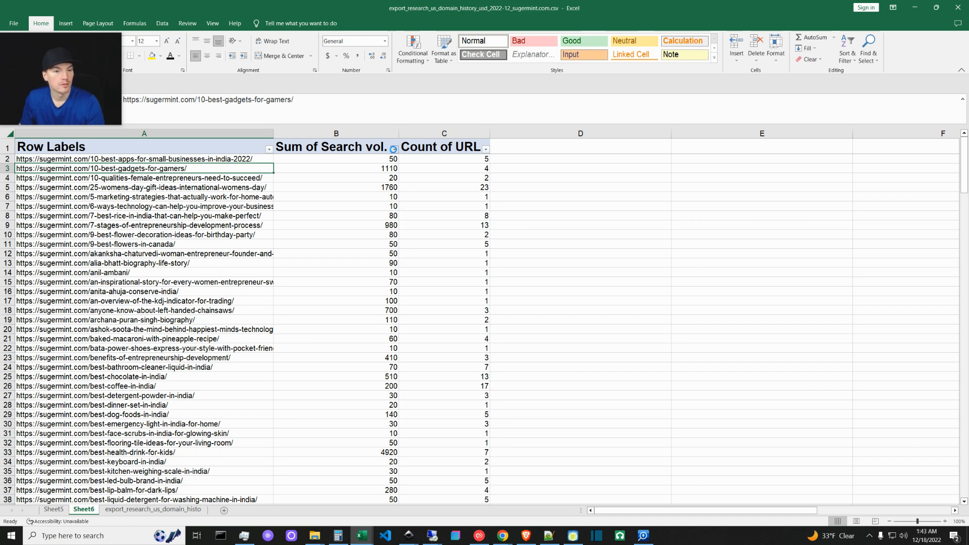
click(394, 149)
click(427, 170)
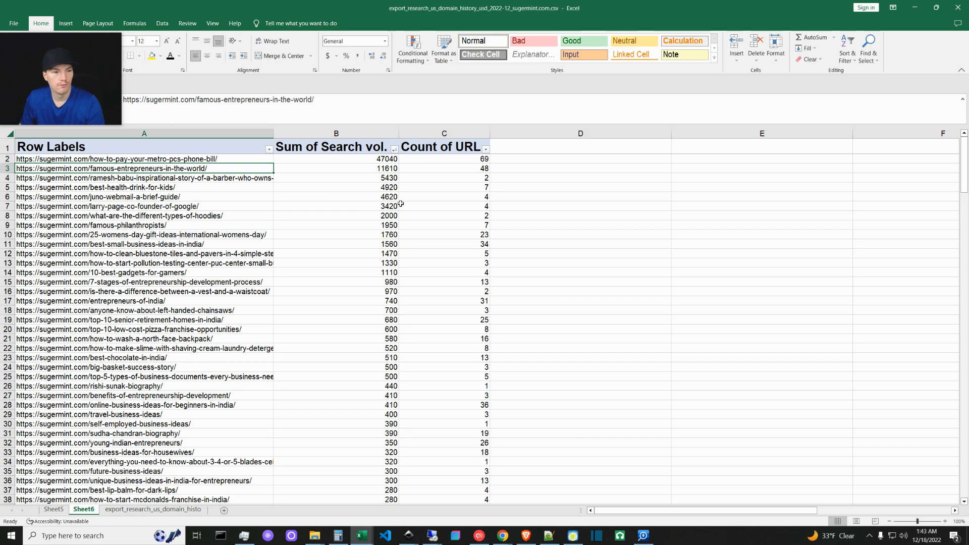
click(223, 182)
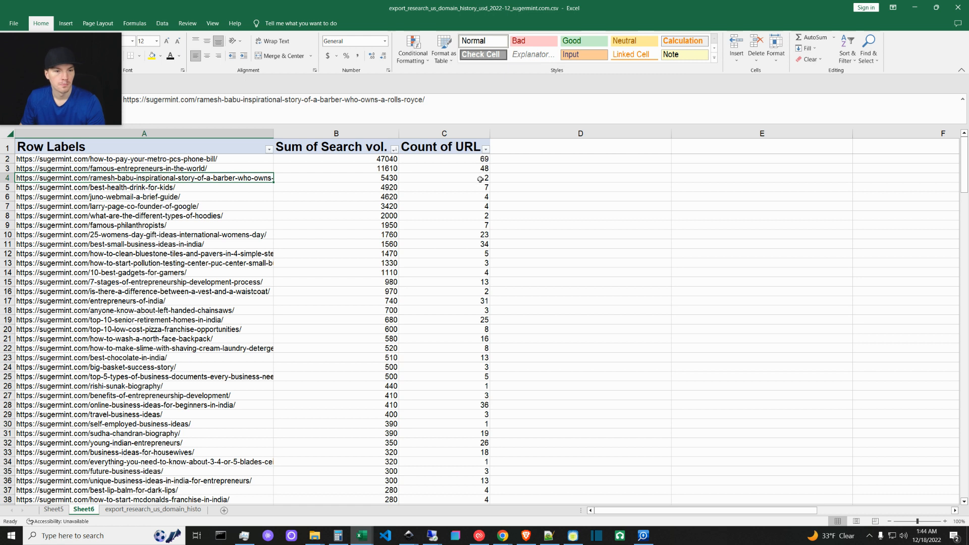
drag(97, 87, 96, 84)
drag(119, 121, 257, 224)
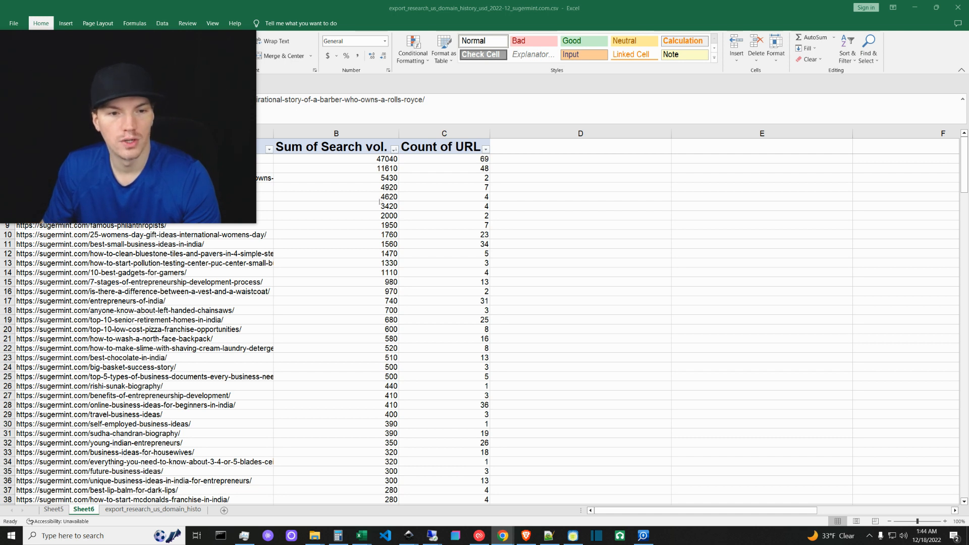
key(alt+Tab)
click(382, 235)
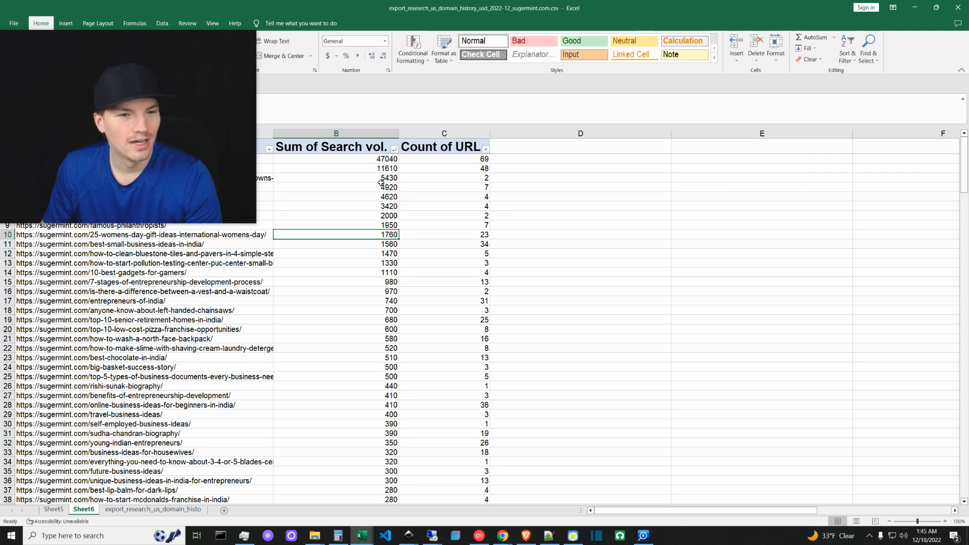
mouse_move(253, 216)
drag(248, 209, 159, 150)
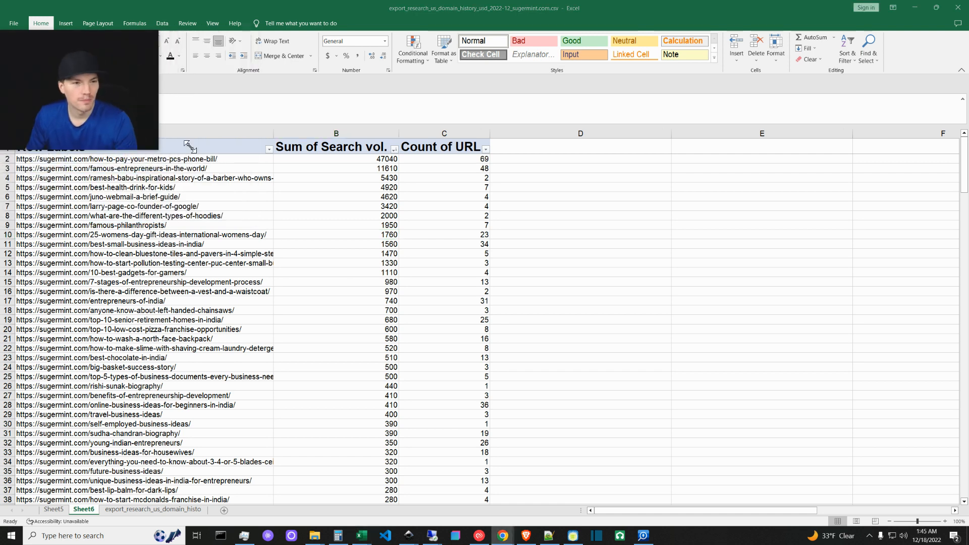
click(353, 234)
click(215, 158)
click(215, 159)
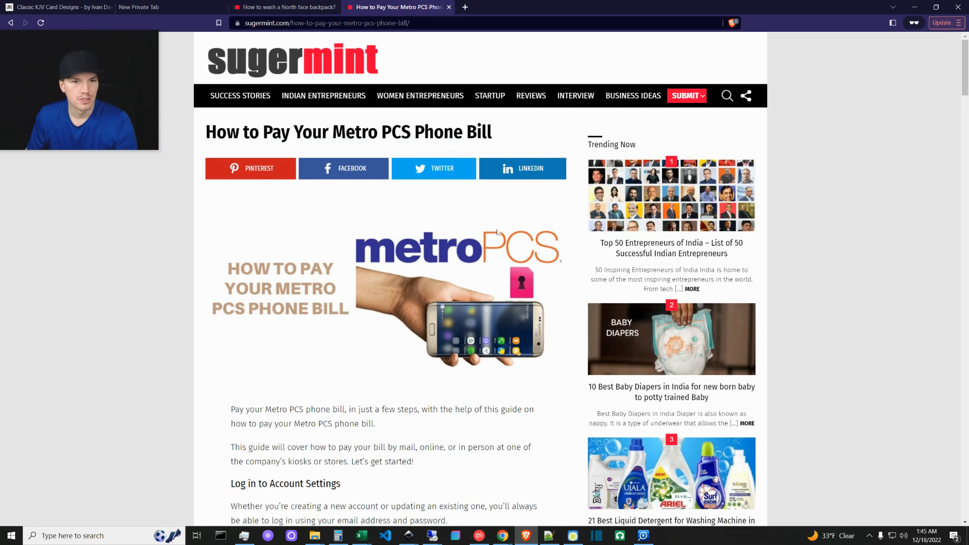
Follow the article's pay metro phone bill link, close that tab, and return to Excel.
scroll(320, 419, down, 7)
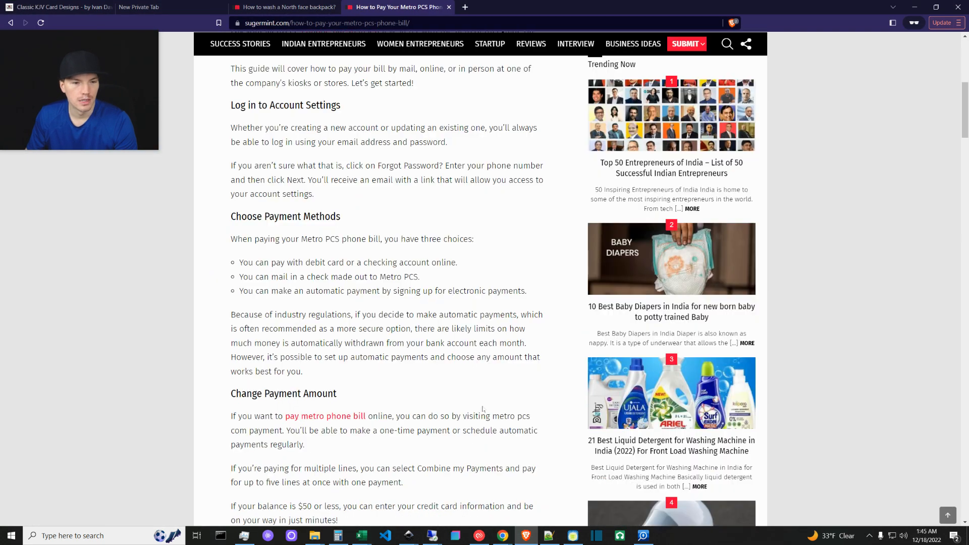
click(319, 417)
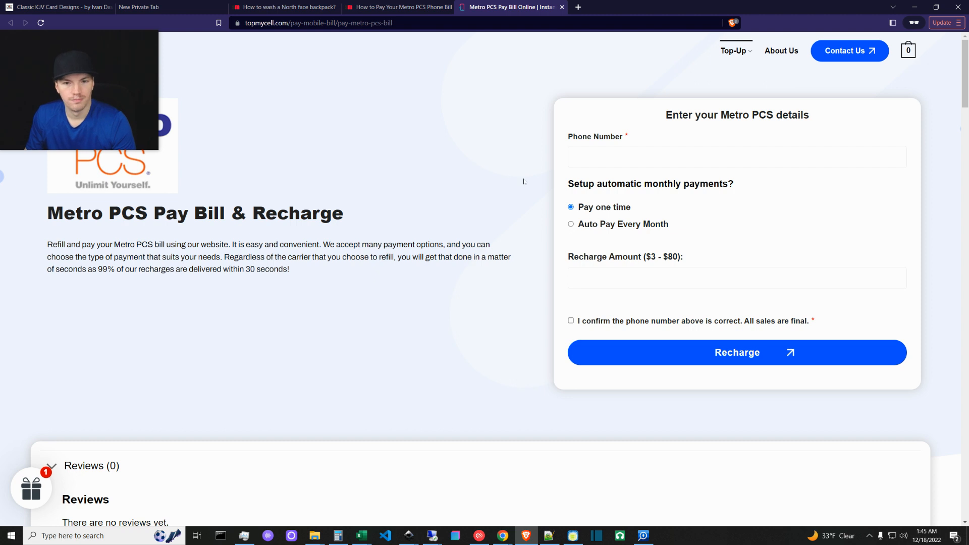
click(561, 7)
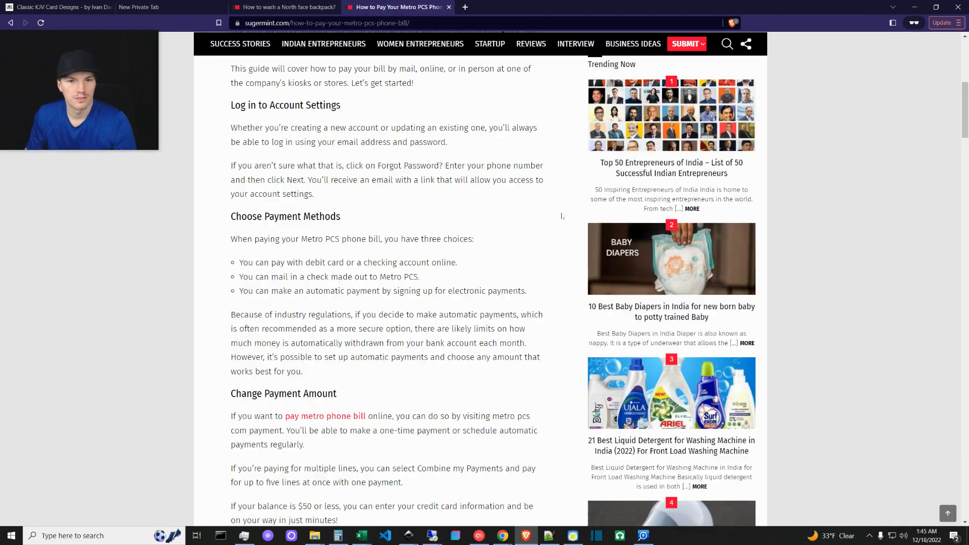
click(914, 7)
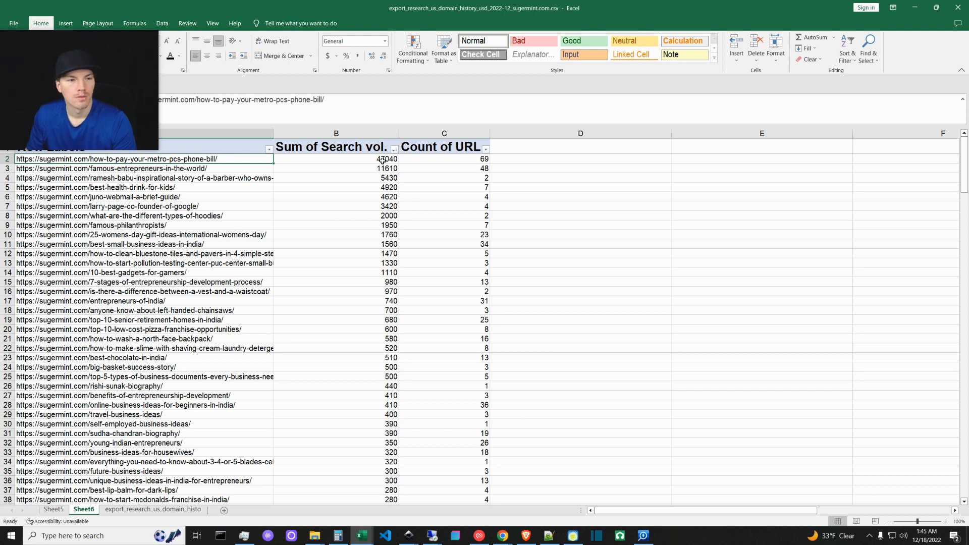
Review the URLs in A3 and A5, then switch to the Parasite SEO Link-Drop Data Pivot Tables note in Notepad++.
click(210, 169)
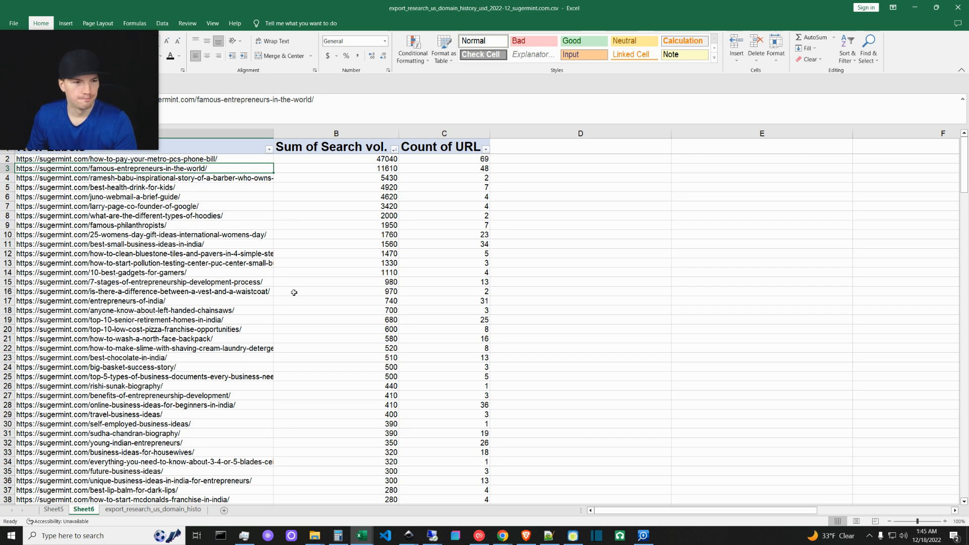
click(173, 188)
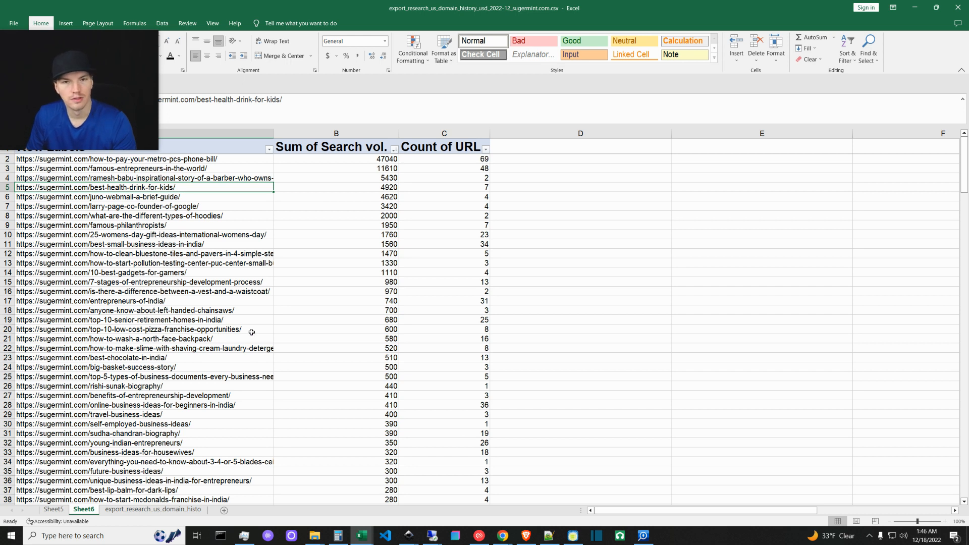
click(549, 536)
drag(157, 150, 350, 294)
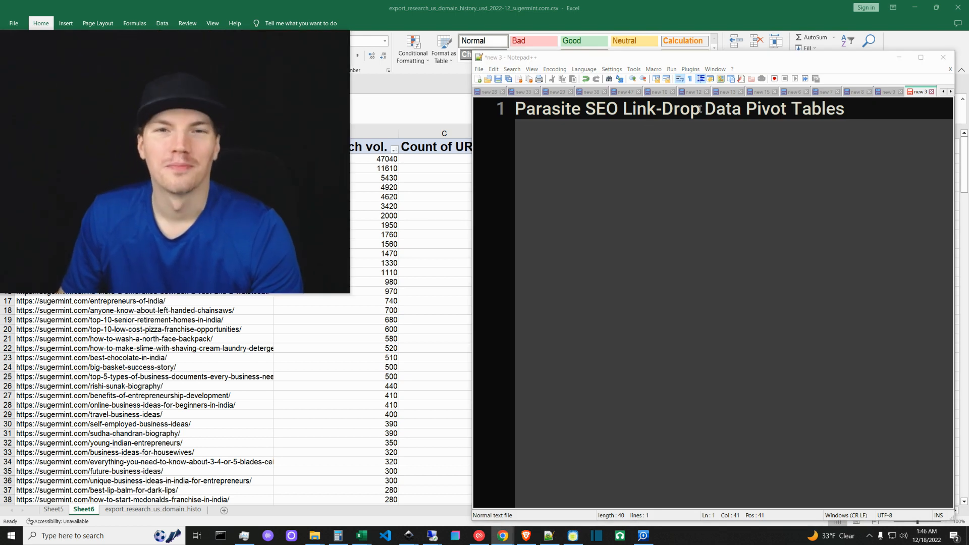
drag(705, 109, 844, 109)
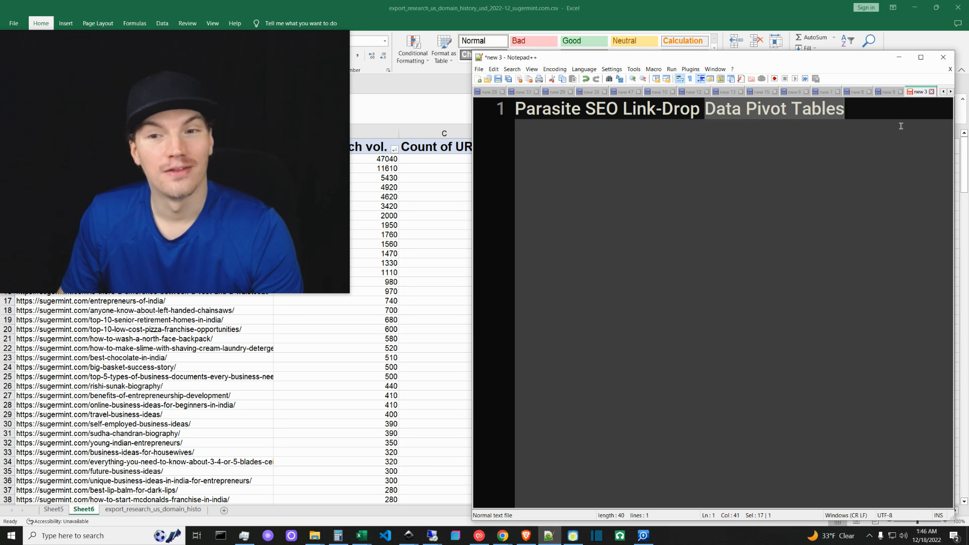